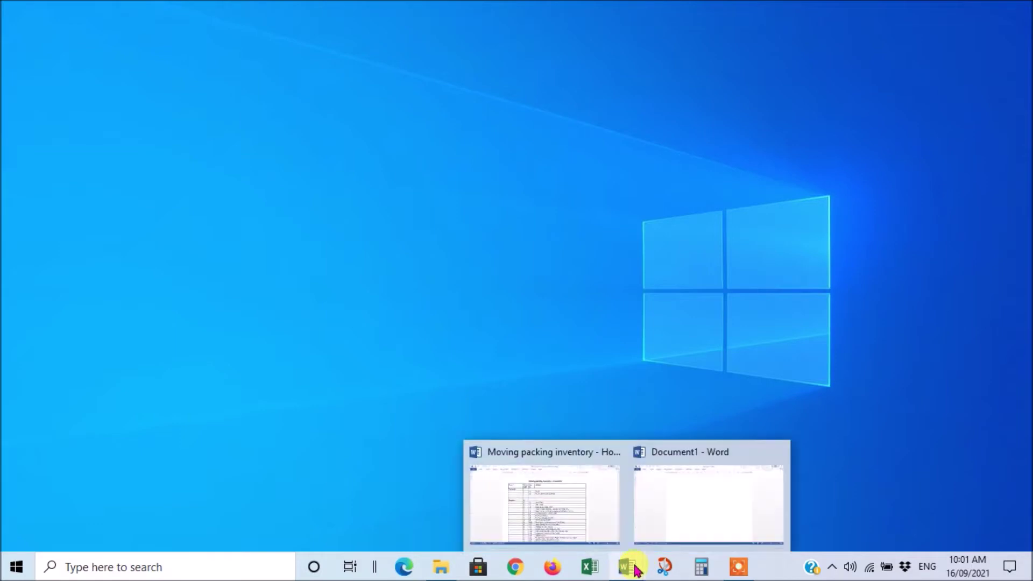
# Step: Scroll the Start menu app list to expand the Microsoft Office 2013 group, then dismiss it
pyautogui.click(17, 567)
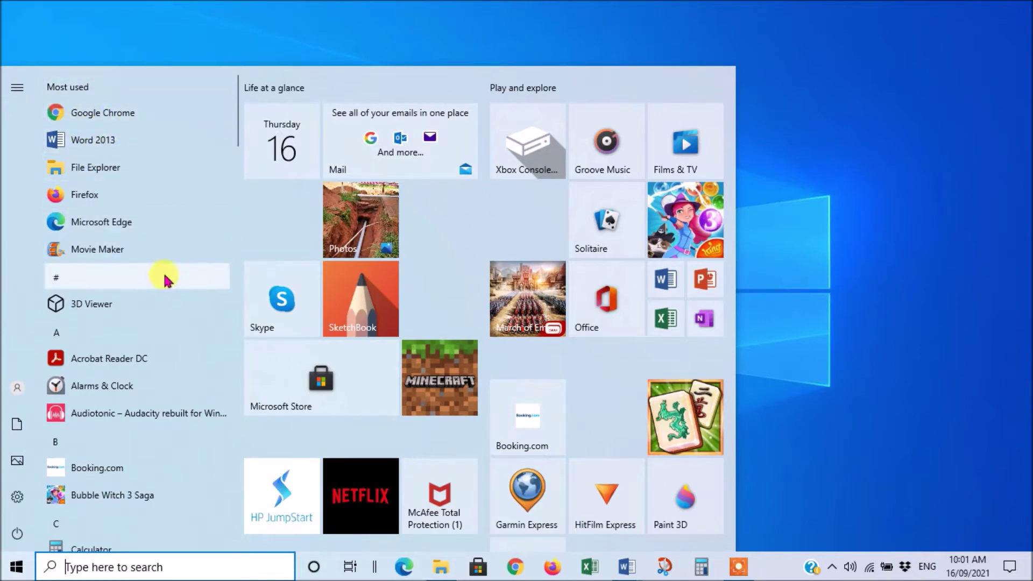
pyautogui.scroll(-10, 164, 274)
pyautogui.scroll(-10, 165, 261)
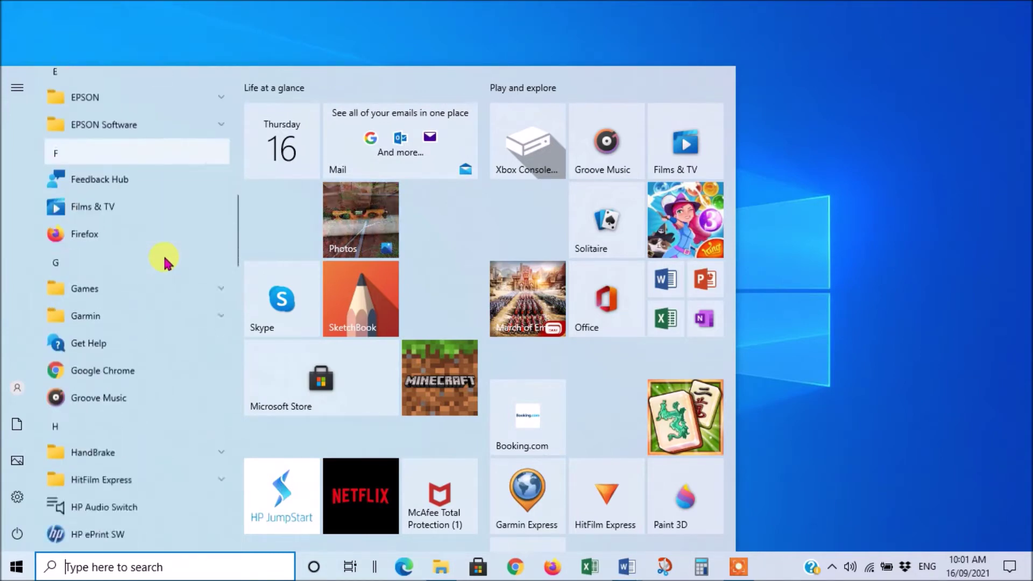
pyautogui.scroll(-8, 164, 261)
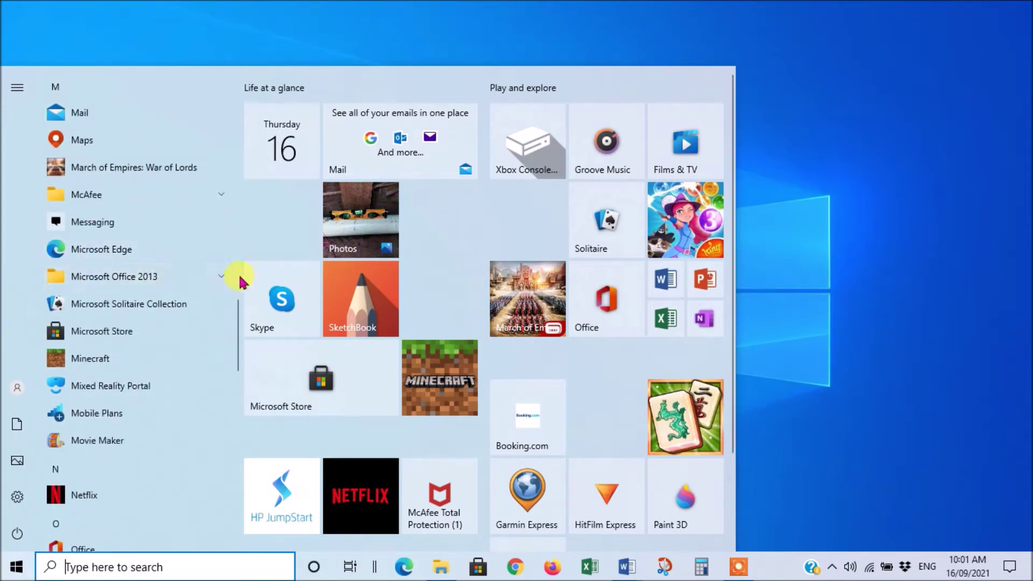
pyautogui.click(216, 277)
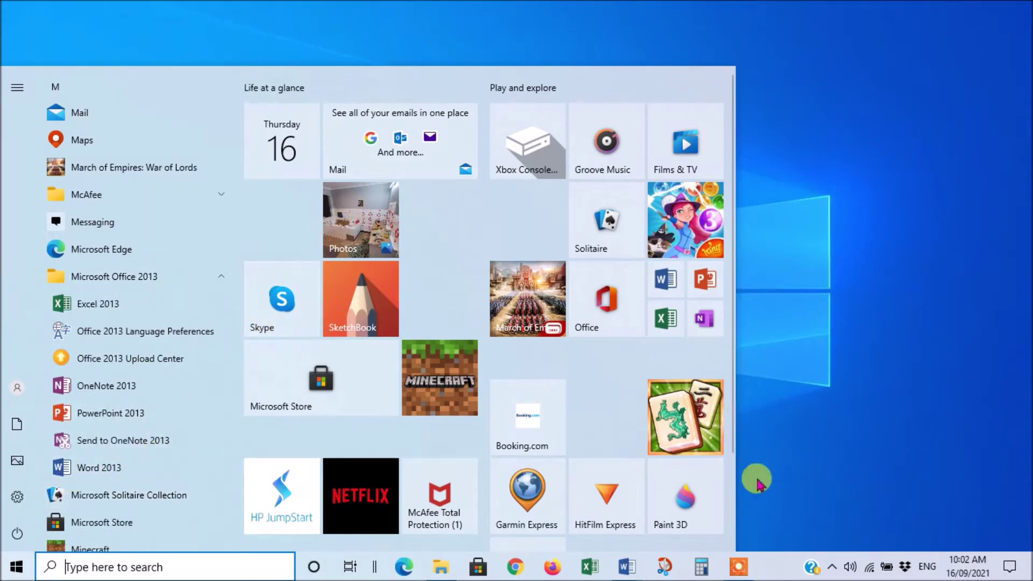
pyautogui.click(794, 477)
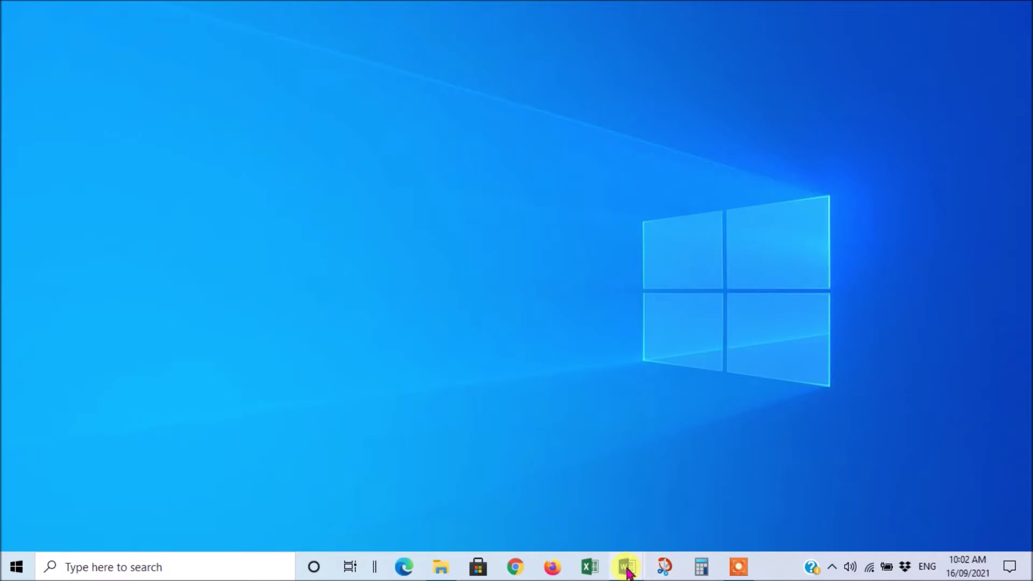
# Step: Bring Document1 to the front and type the title 'Moving Inventory'
pyautogui.moveTo(626, 566)
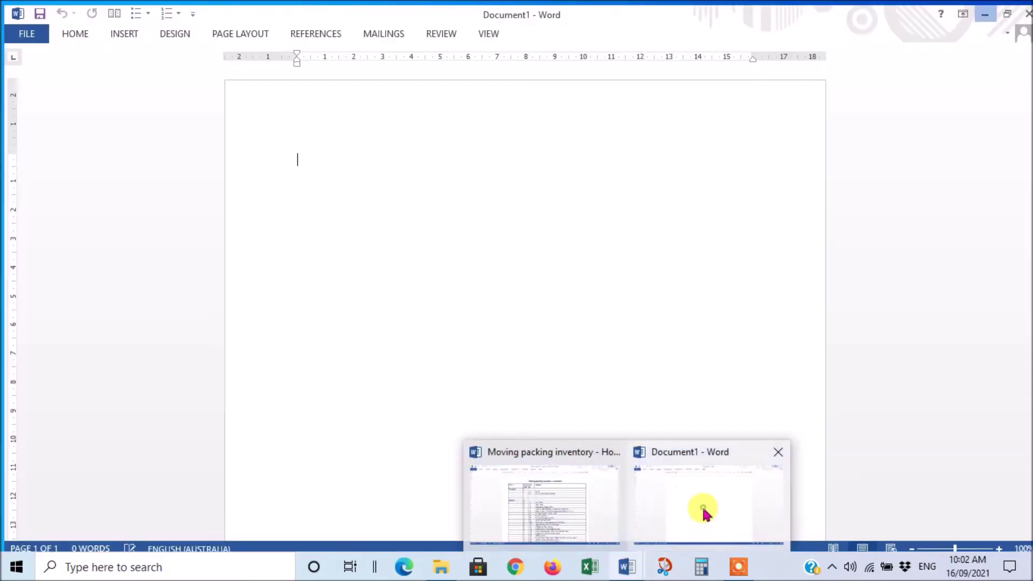
pyautogui.click(704, 511)
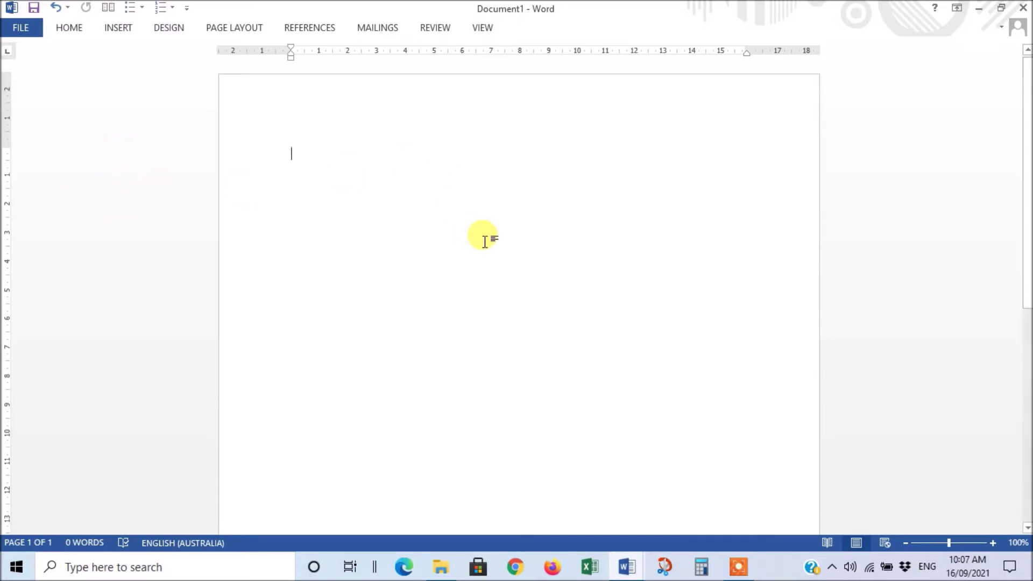
pyautogui.write('Mov')
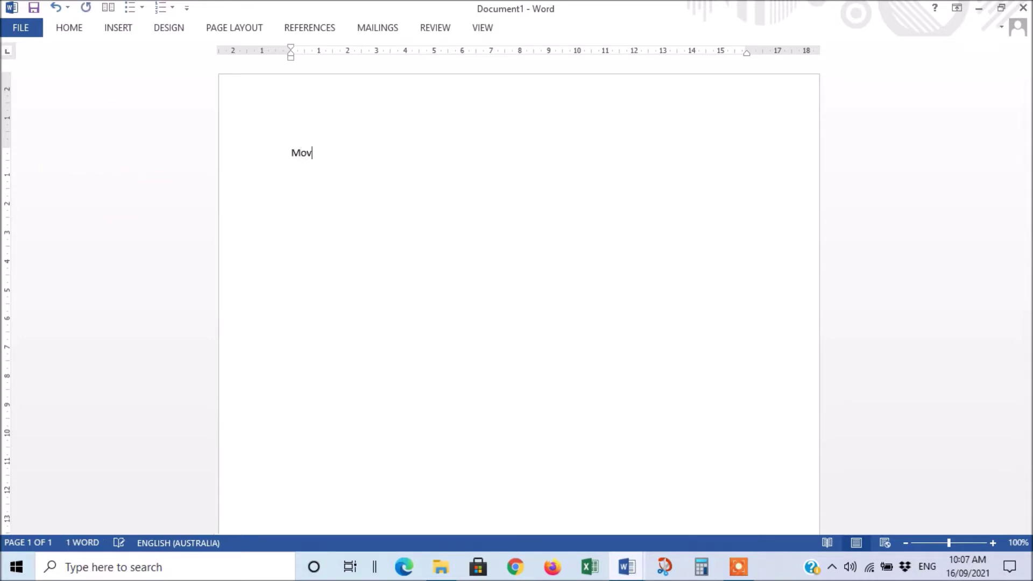
pyautogui.write('ing Inventory')
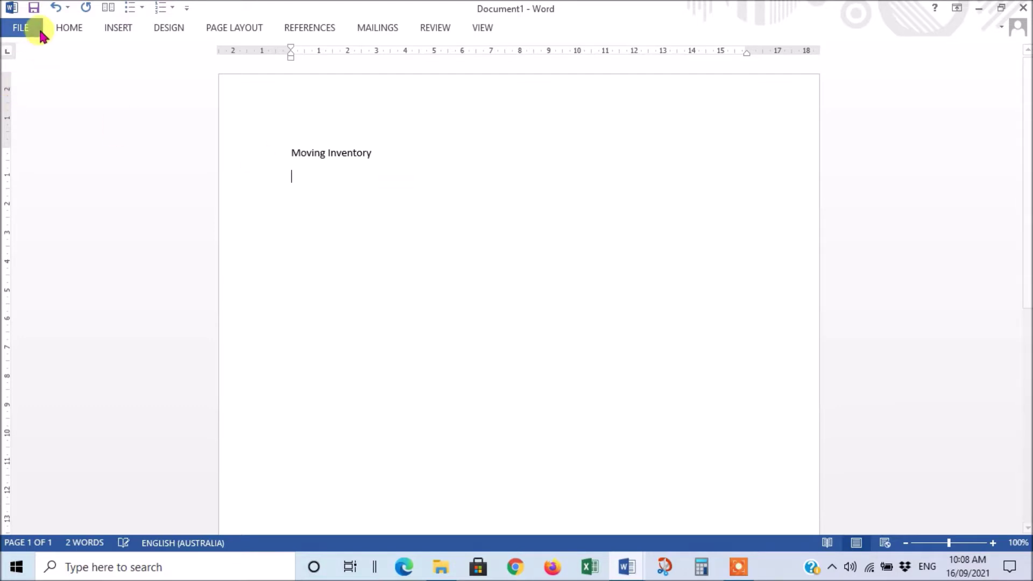
# Step: Insert a table of four columns by eight rows below the title
pyautogui.click(119, 30)
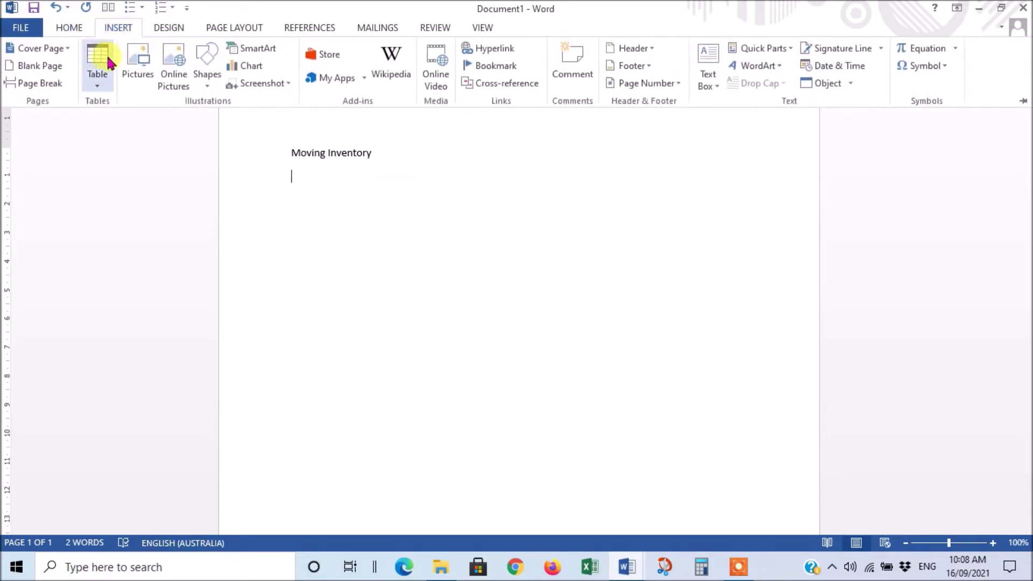
pyautogui.click(97, 82)
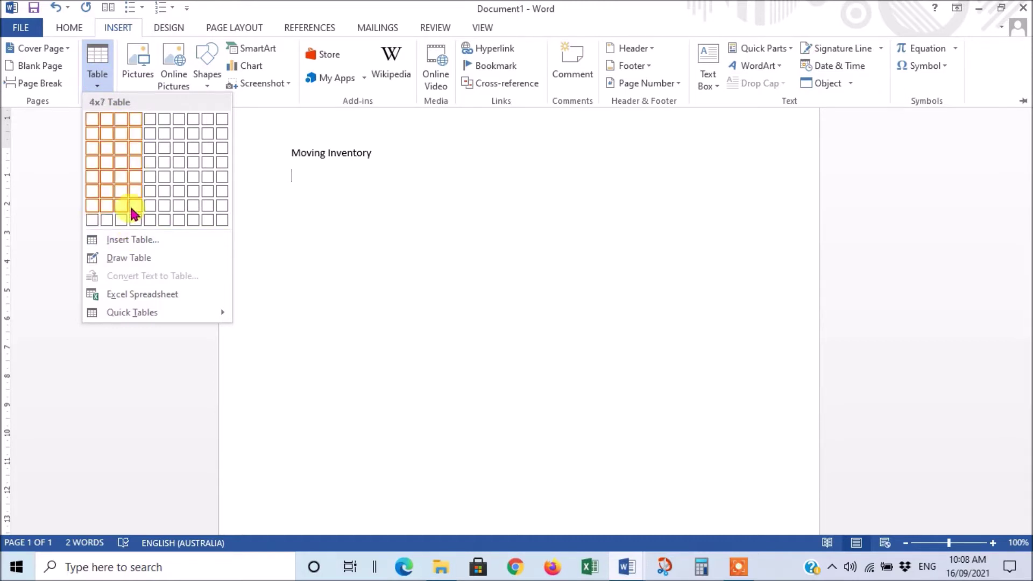
pyautogui.click(131, 221)
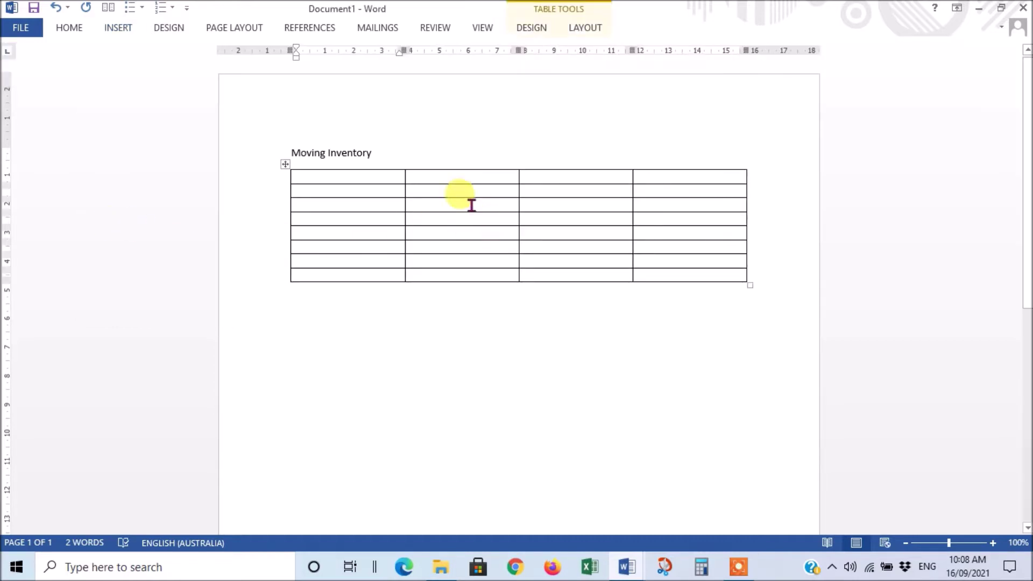
# Step: Enter headings Zone, Zone code, Box No. and Contents, narrowing the first three columns to fit
pyautogui.click(300, 175)
pyautogui.write('Z')
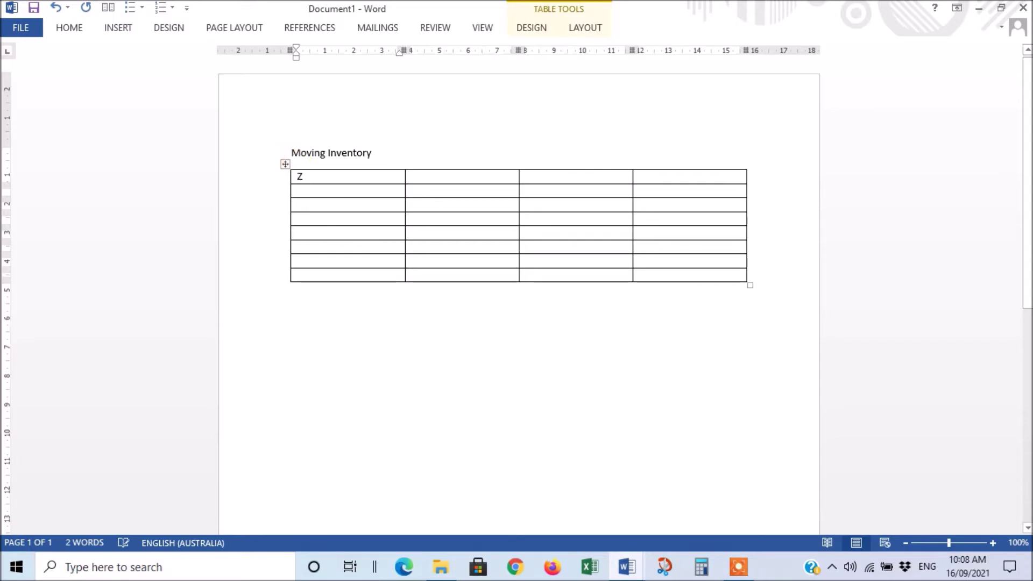
pyautogui.write('one')
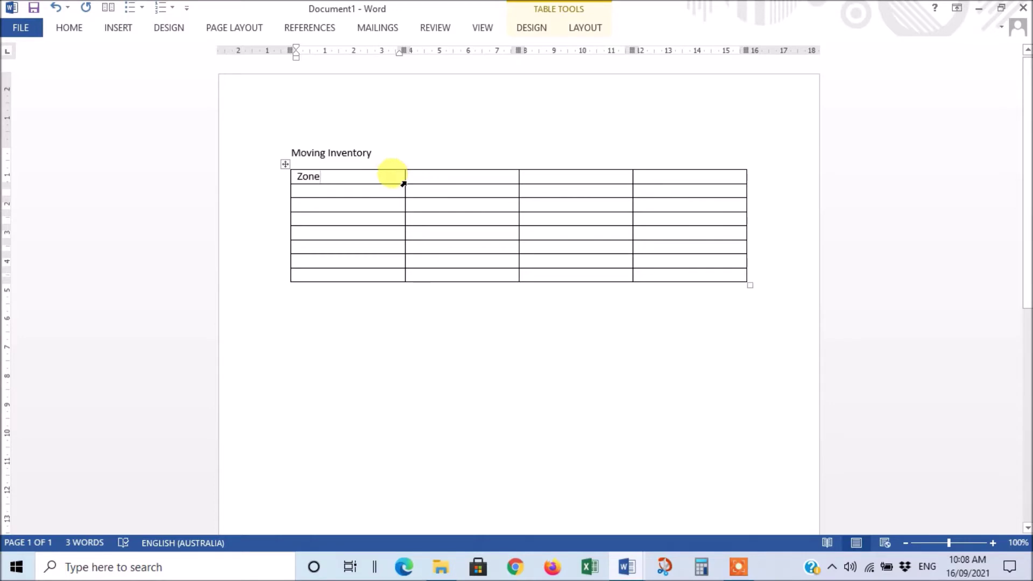
pyautogui.moveTo(404, 180); pyautogui.dragTo(348, 181)
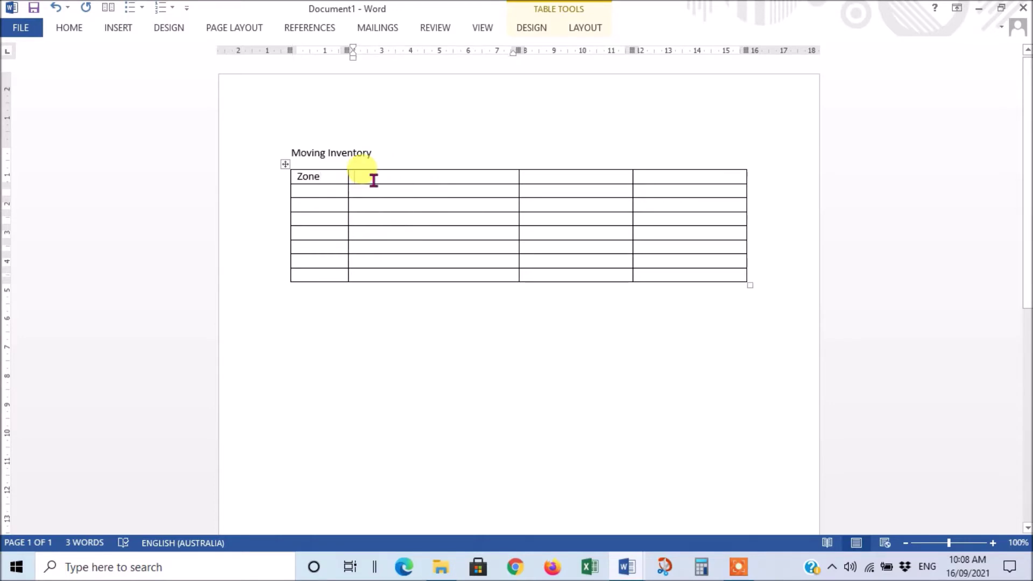
pyautogui.write('Zo')
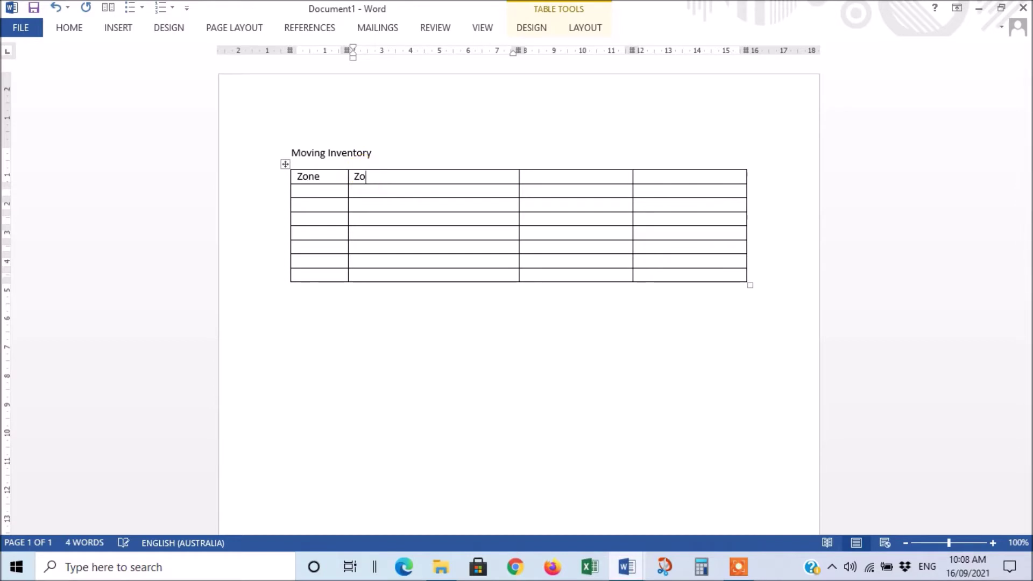
pyautogui.write('ne code')
pyautogui.moveTo(519, 179); pyautogui.dragTo(413, 179)
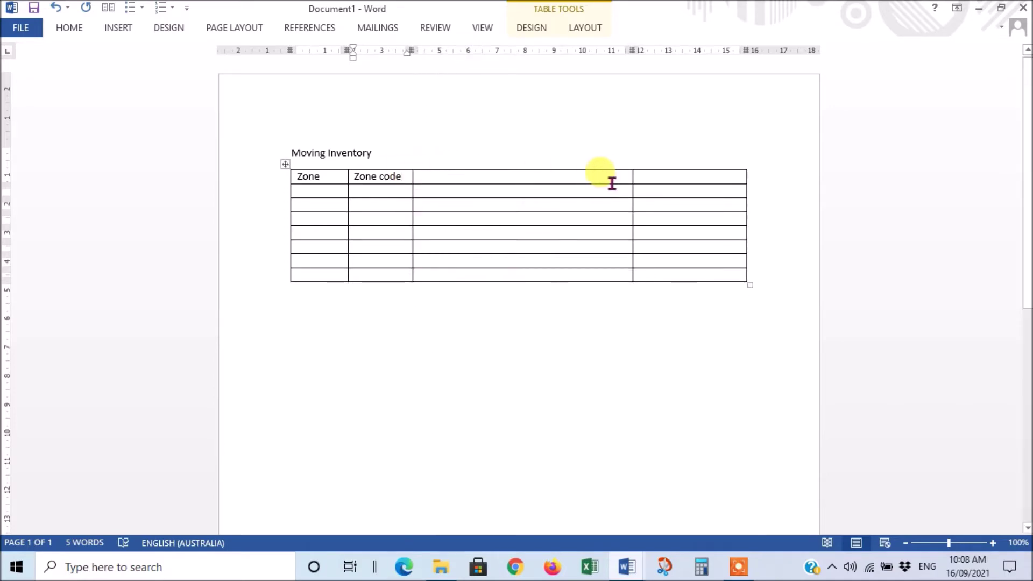
pyautogui.click(465, 179)
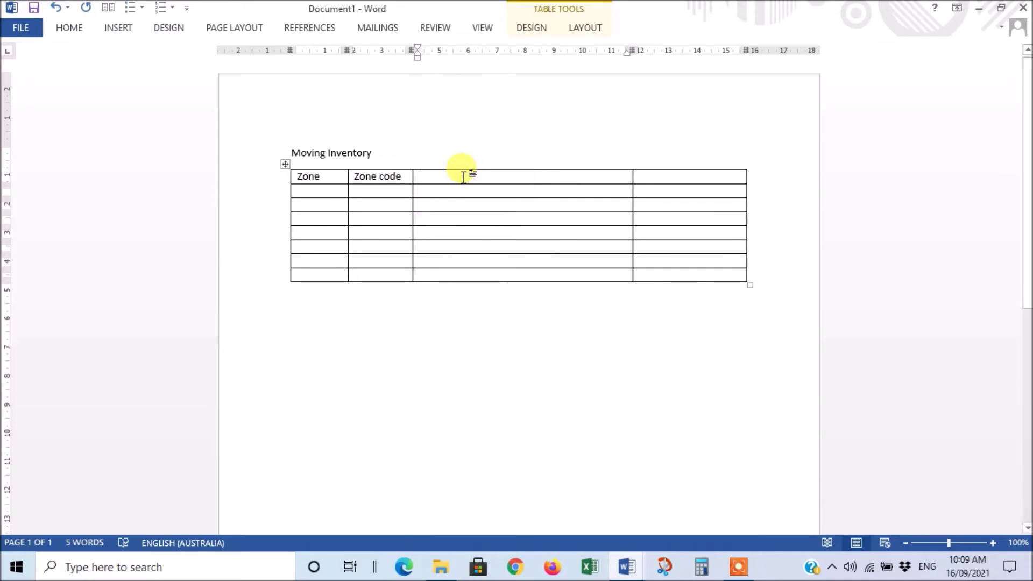
pyautogui.write('Box No.')
pyautogui.moveTo(632, 173); pyautogui.dragTo(470, 173)
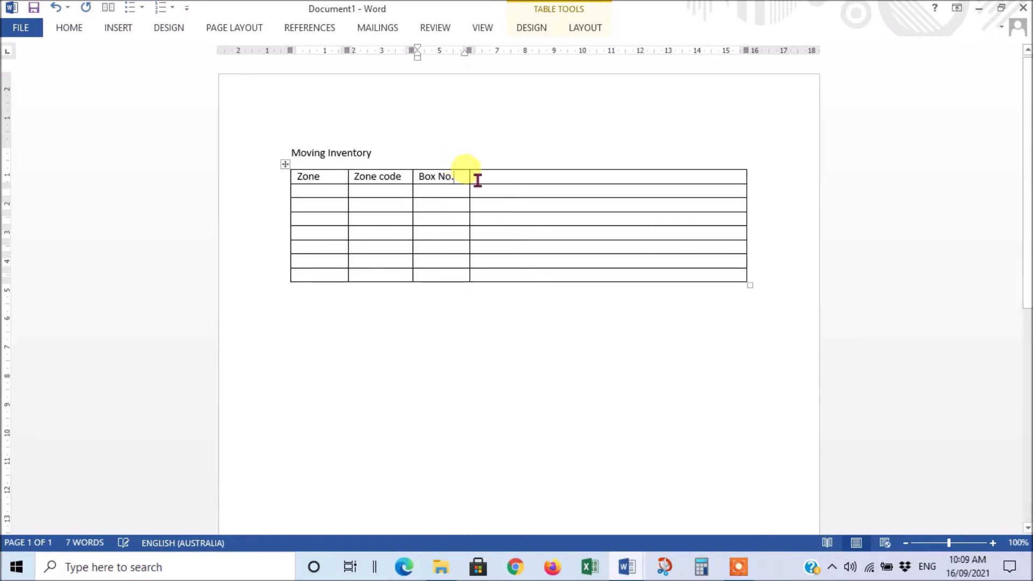
pyautogui.click(511, 179)
pyautogui.write('C')
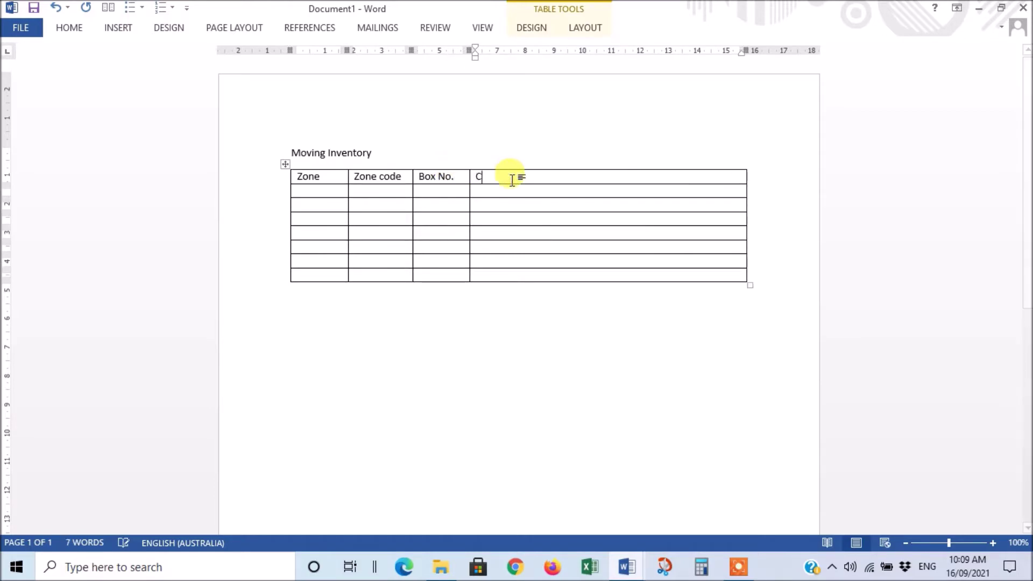
pyautogui.write('onte')
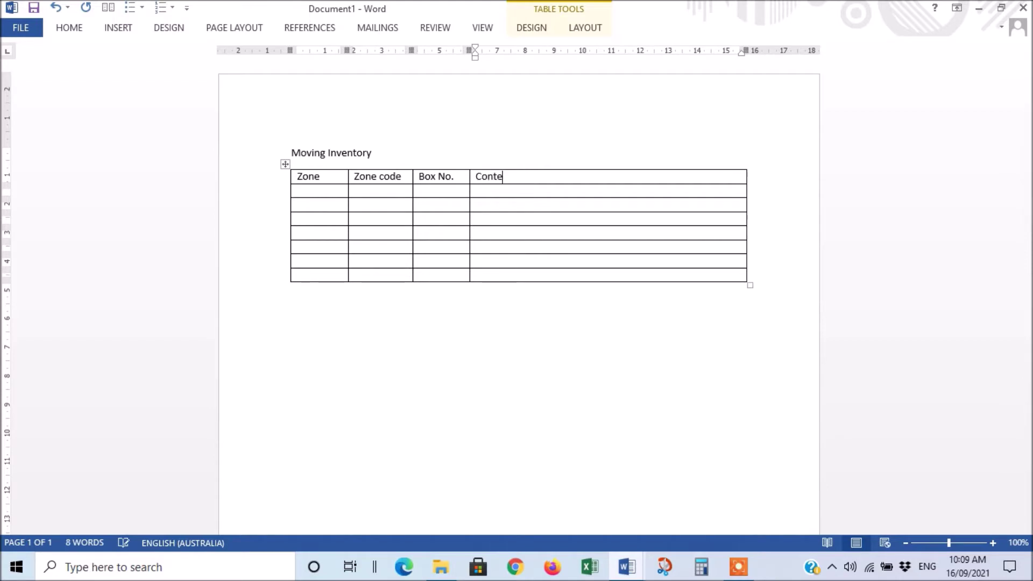
pyautogui.write('nts')
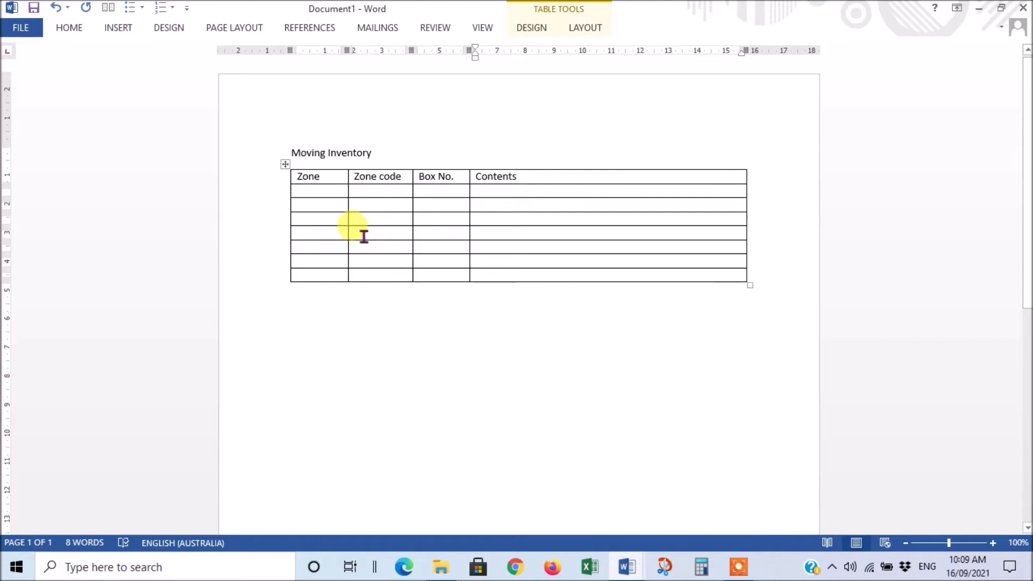
# Step: Fill the first data row: Kitchen, K, K1, 'pot,pans mugs'
pyautogui.click(321, 192)
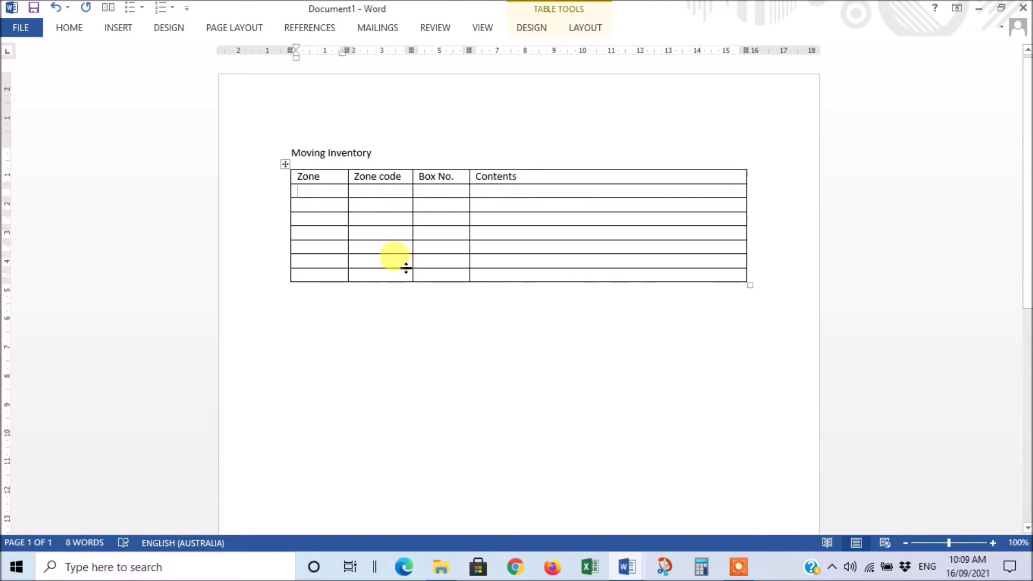
pyautogui.write('Kit')
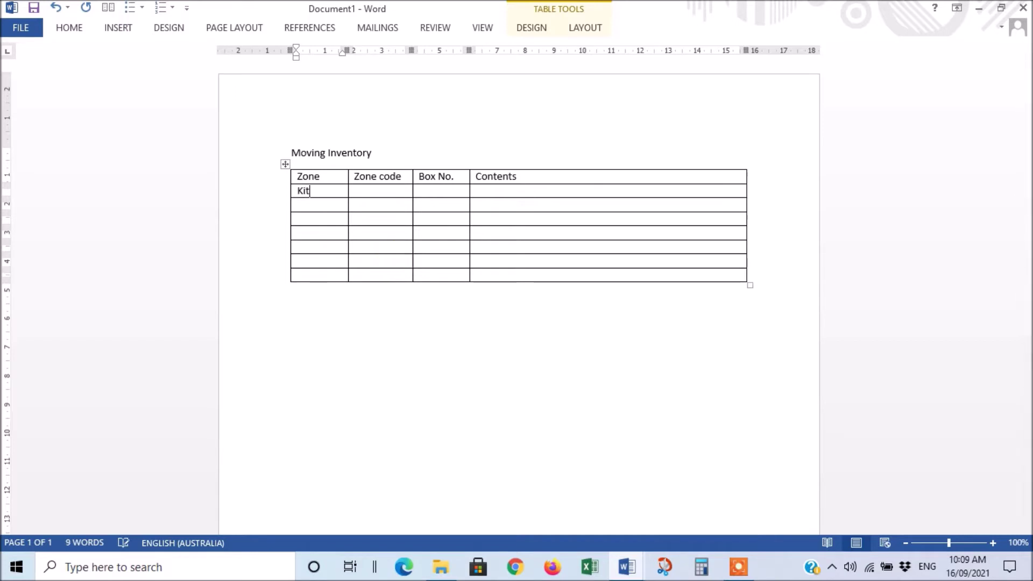
pyautogui.write('chen')
pyautogui.click(380, 191)
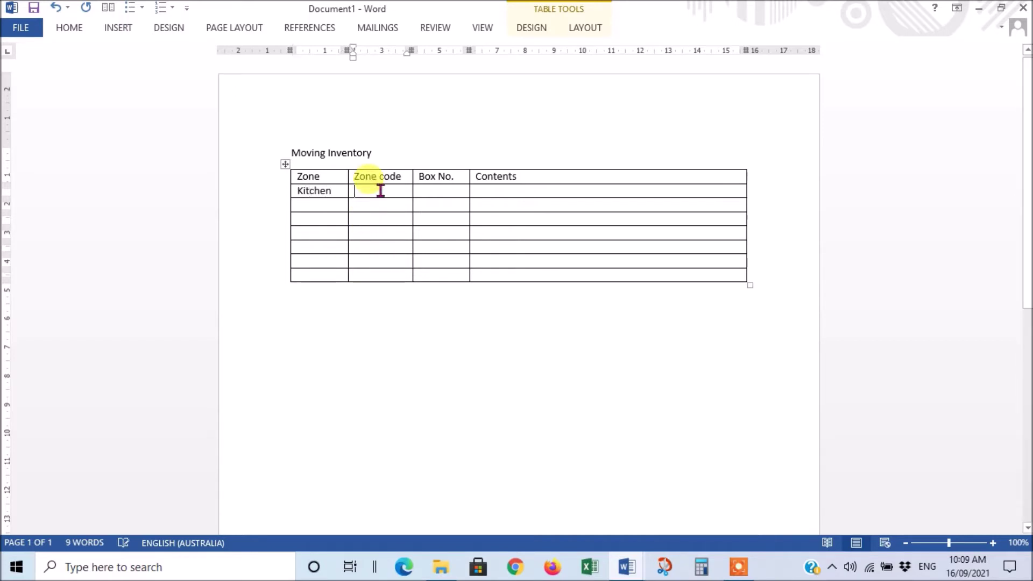
pyautogui.write('K')
pyautogui.click(434, 191)
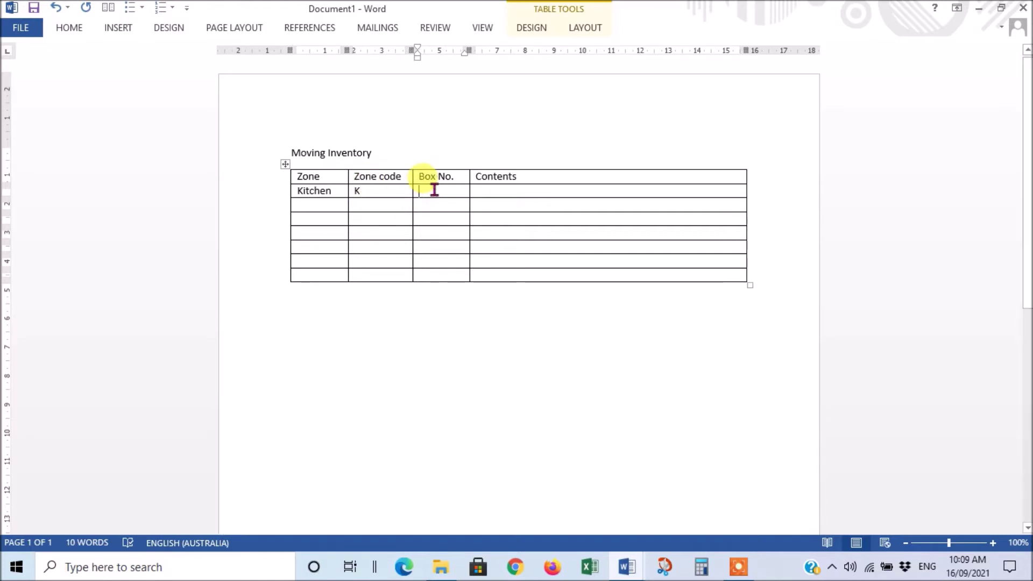
pyautogui.write('K1')
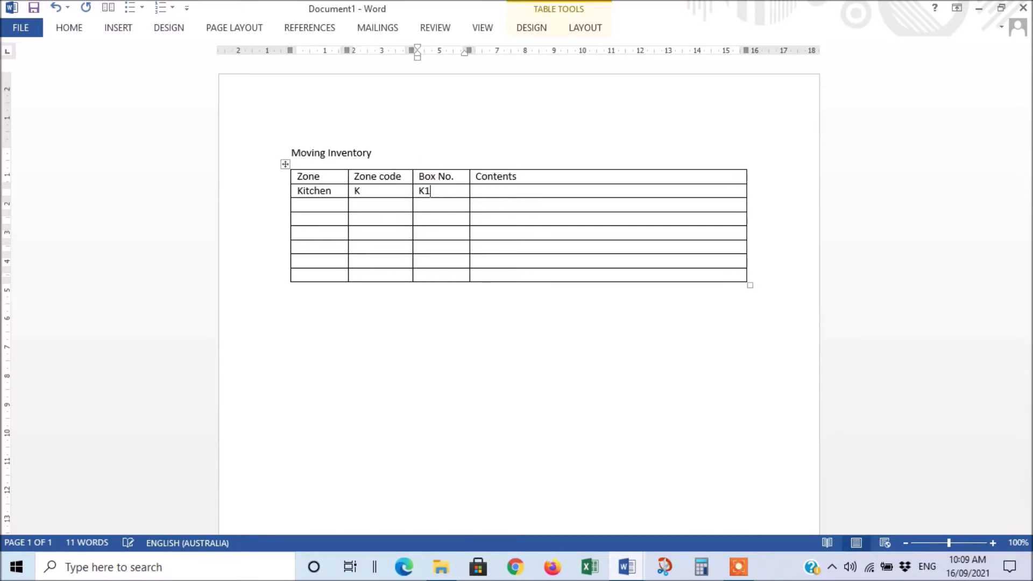
pyautogui.click(514, 191)
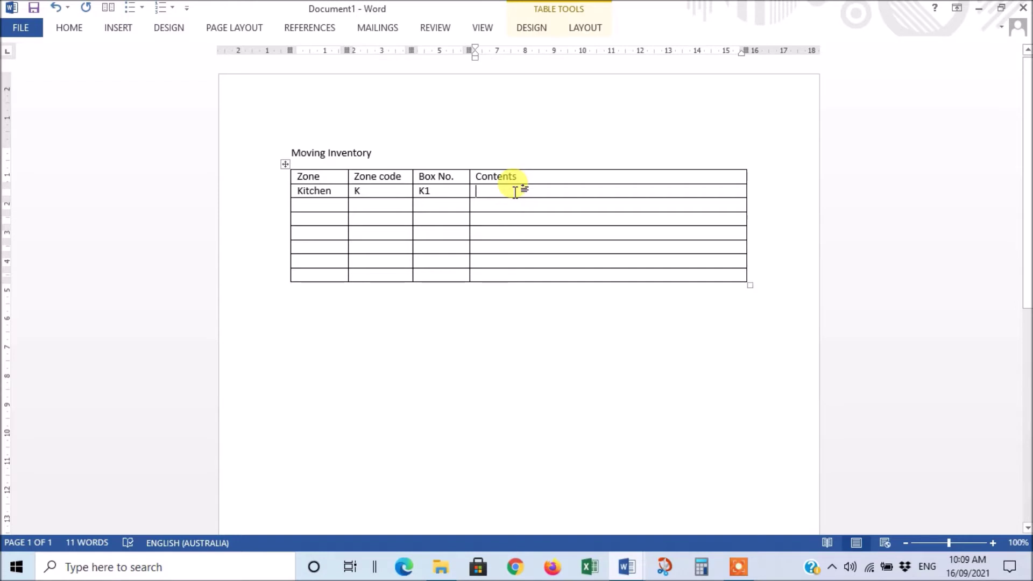
pyautogui.write('pot,')
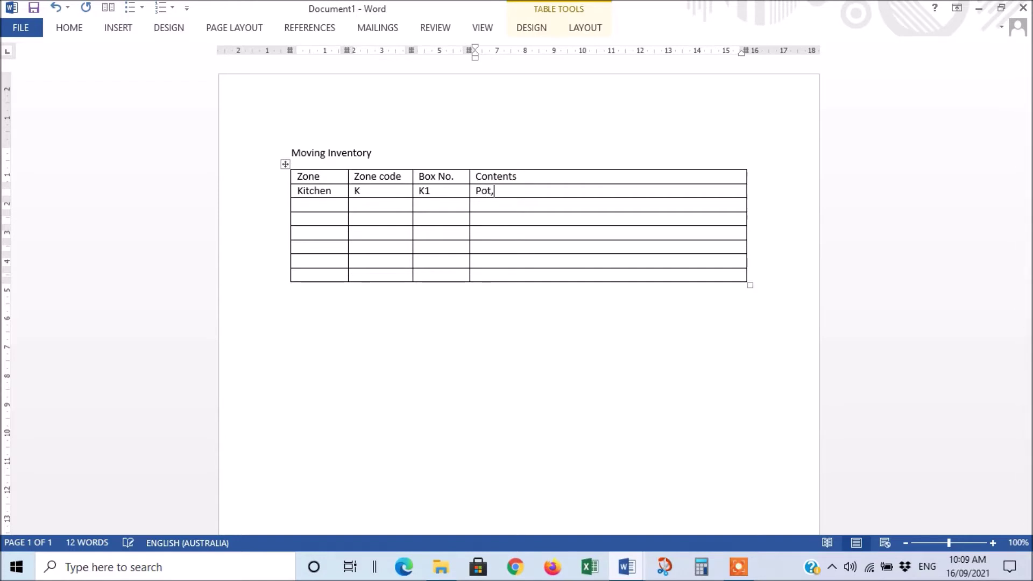
pyautogui.write('pans mugs')
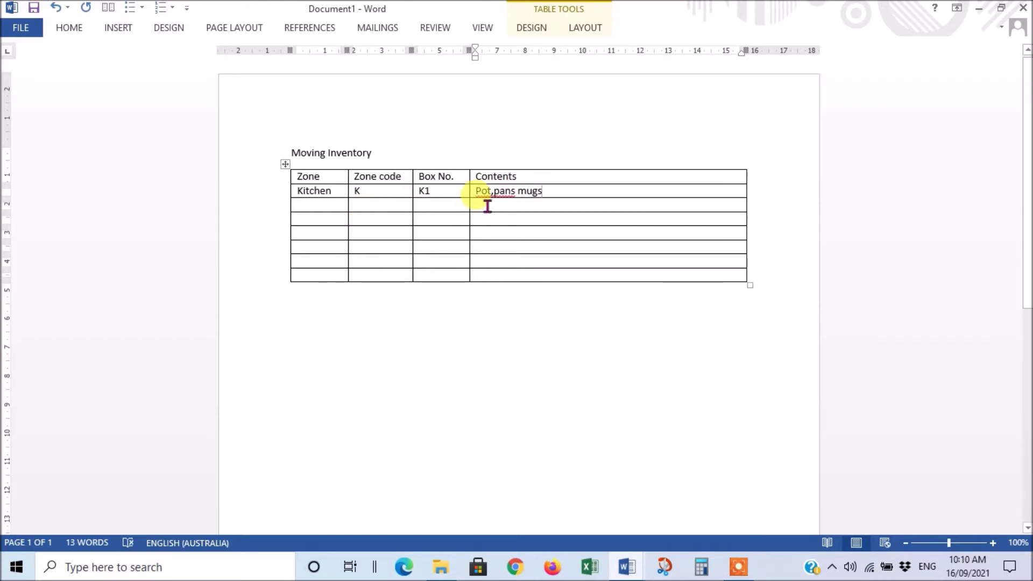
# Step: Add box K2 with contents 'glasses' in the next row
pyautogui.click(364, 207)
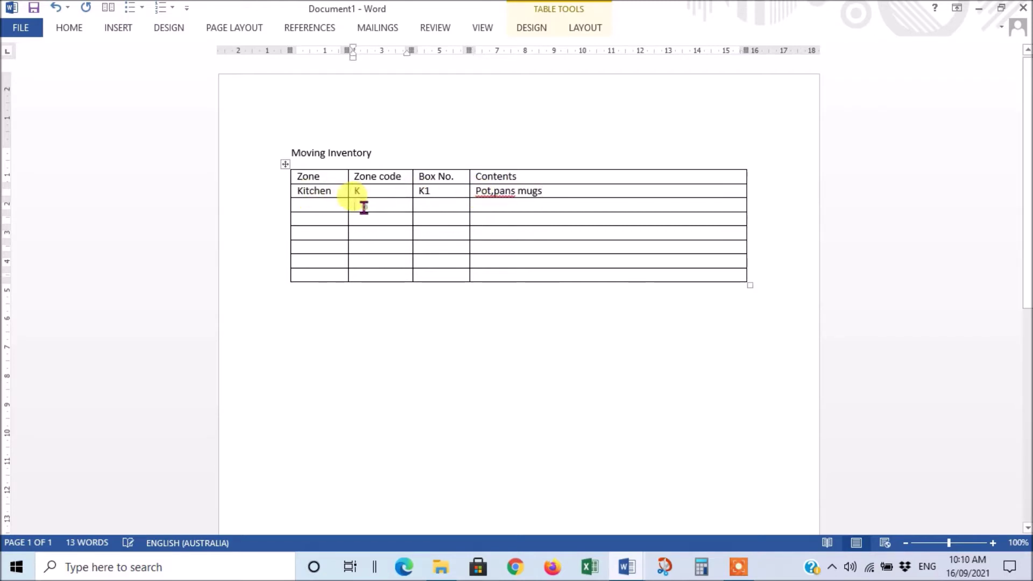
pyautogui.click(439, 207)
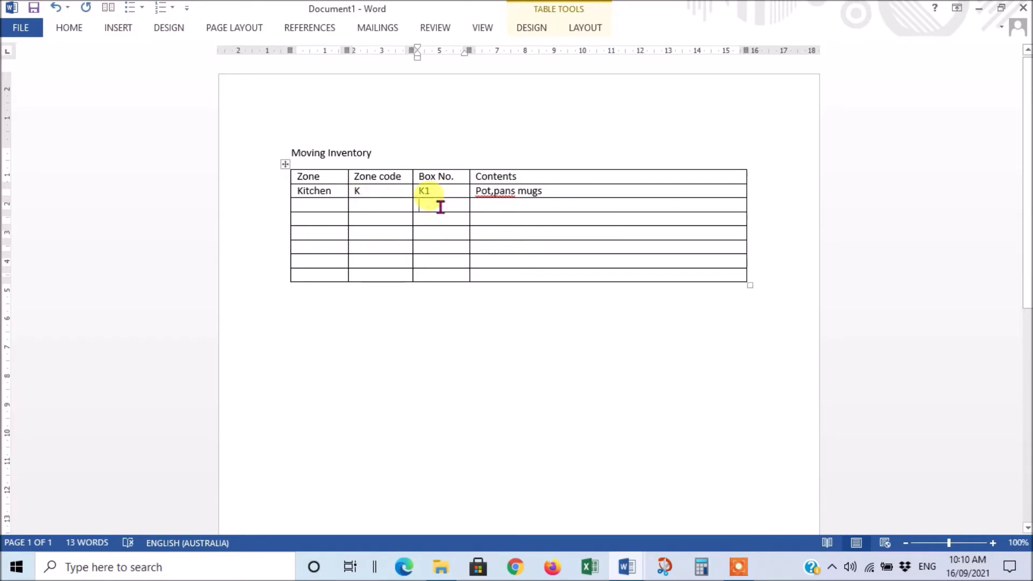
pyautogui.write('K2')
pyautogui.click(480, 204)
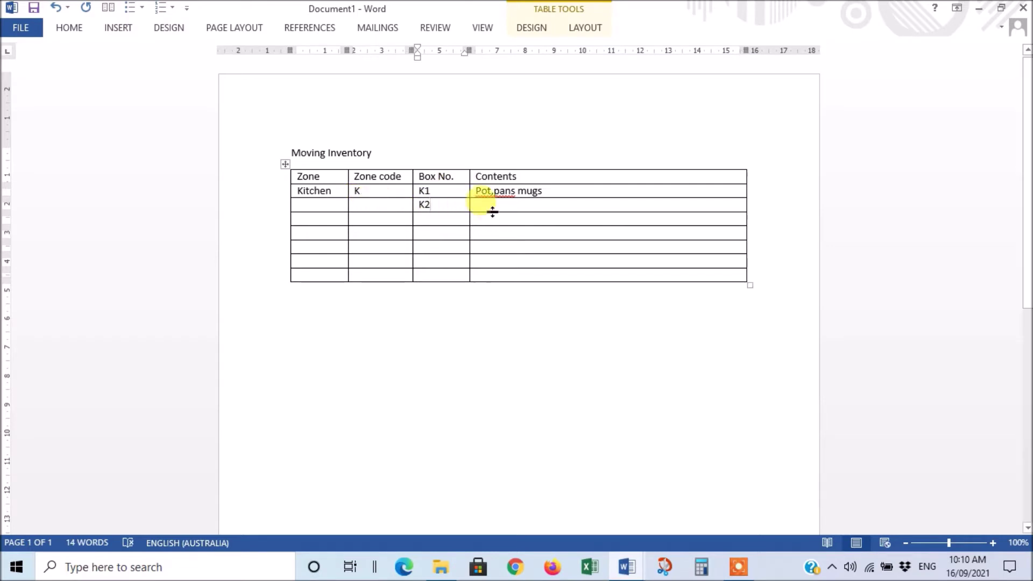
pyautogui.write('glasses')
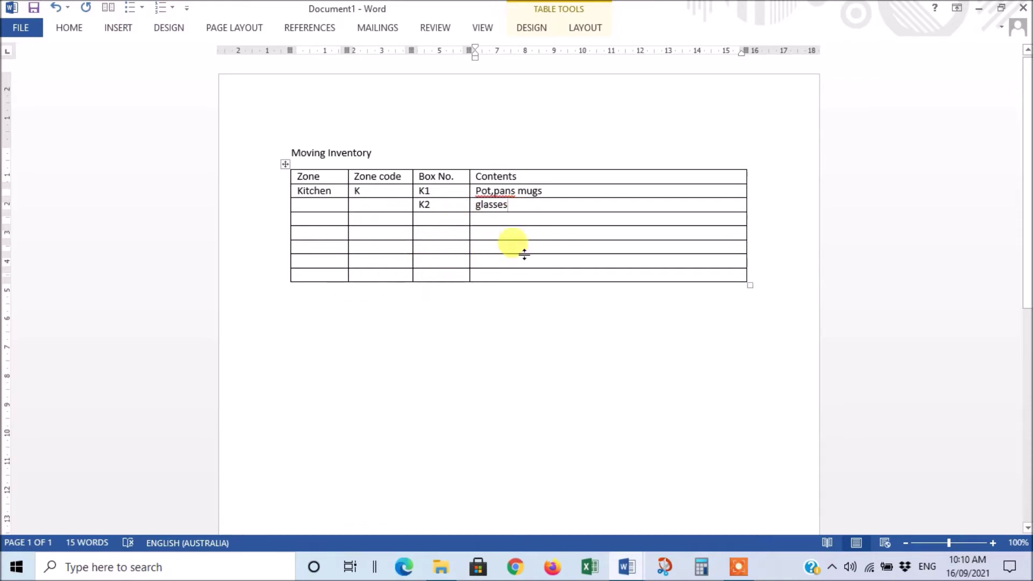
# Step: Fill a lower row with Living, L, L1 and Vases
pyautogui.click(316, 249)
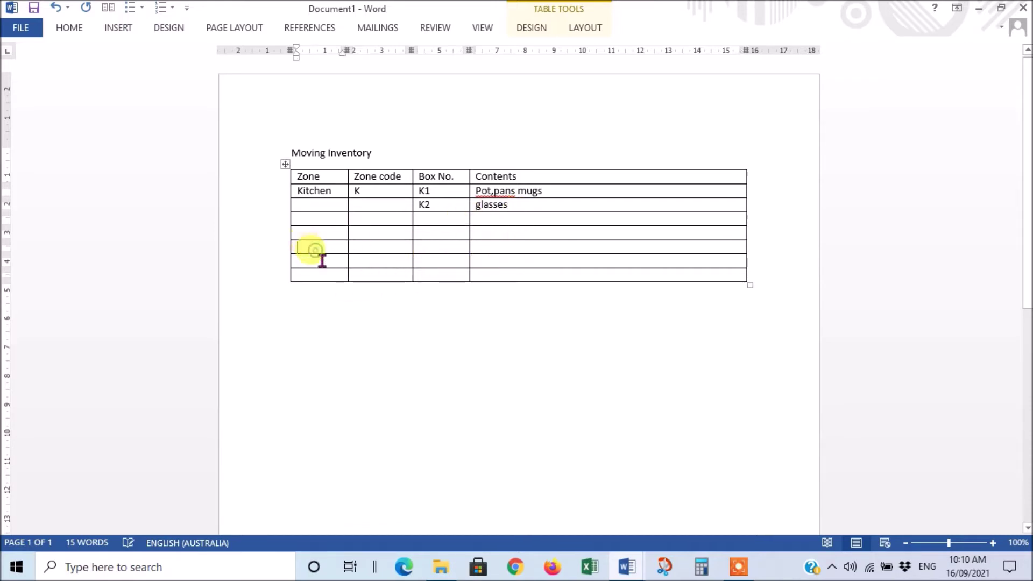
pyautogui.write('Li')
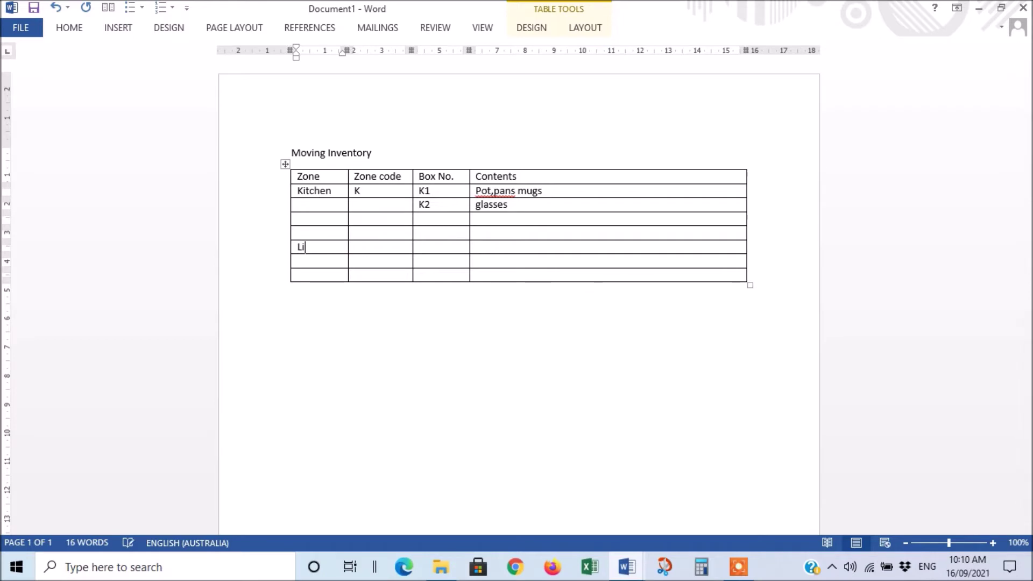
pyautogui.write('ving')
pyautogui.click(384, 251)
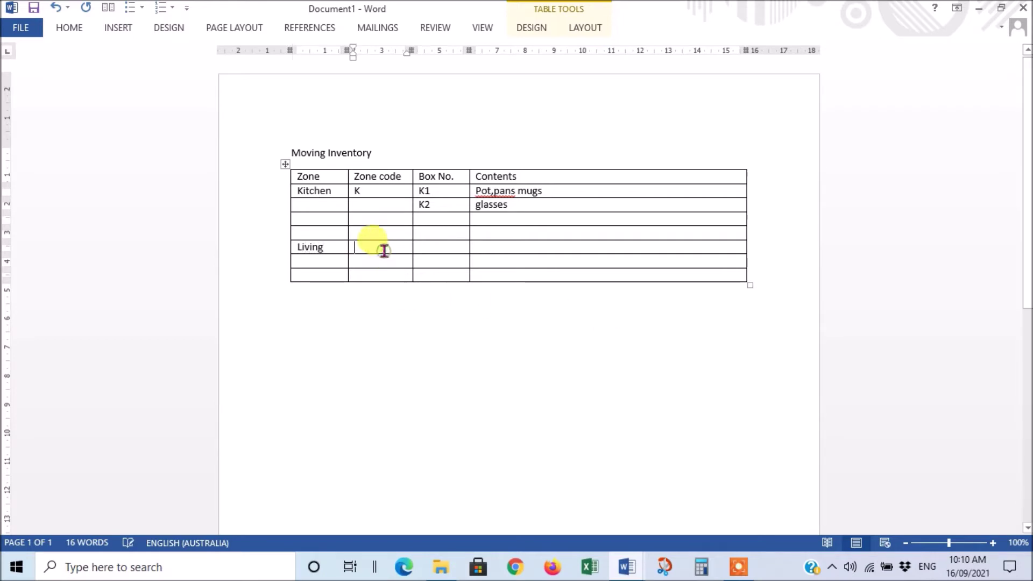
pyautogui.write('L')
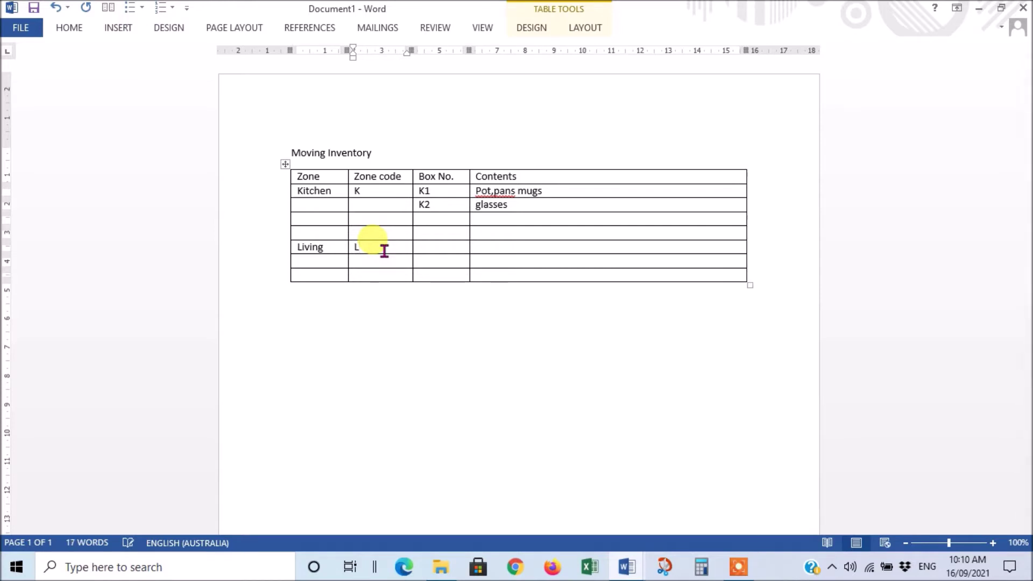
pyautogui.click(434, 249)
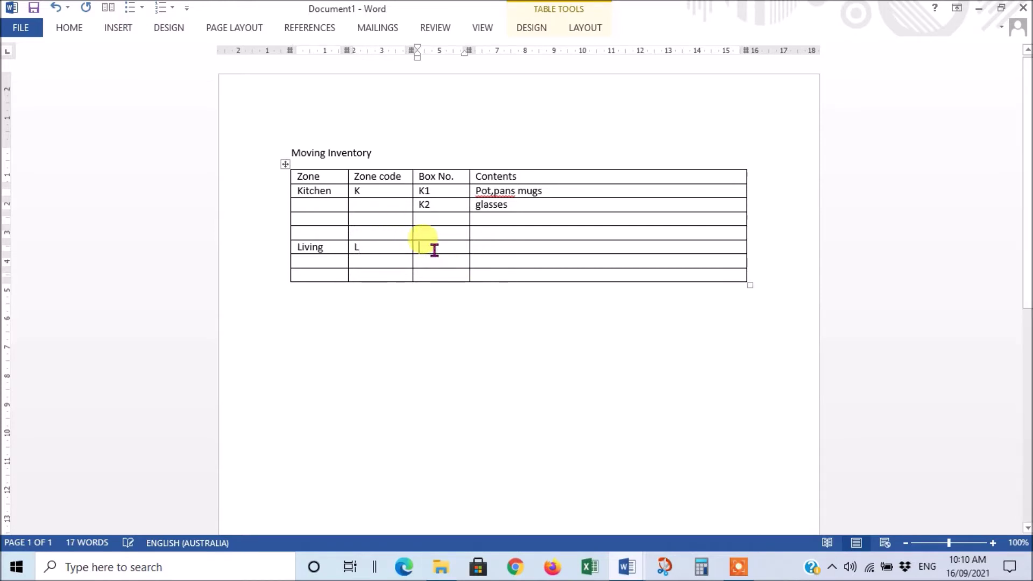
pyautogui.write('L1')
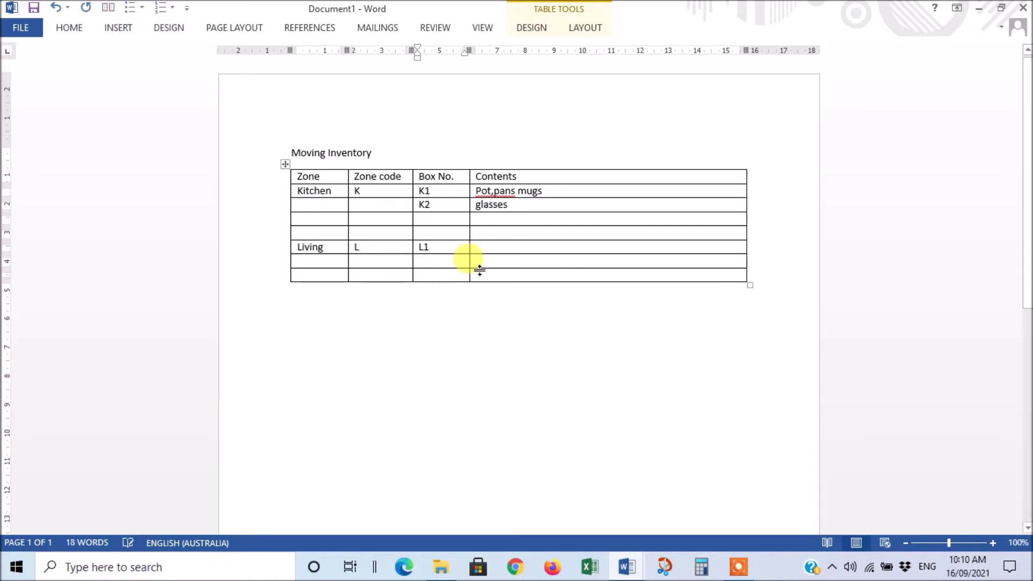
pyautogui.click(491, 247)
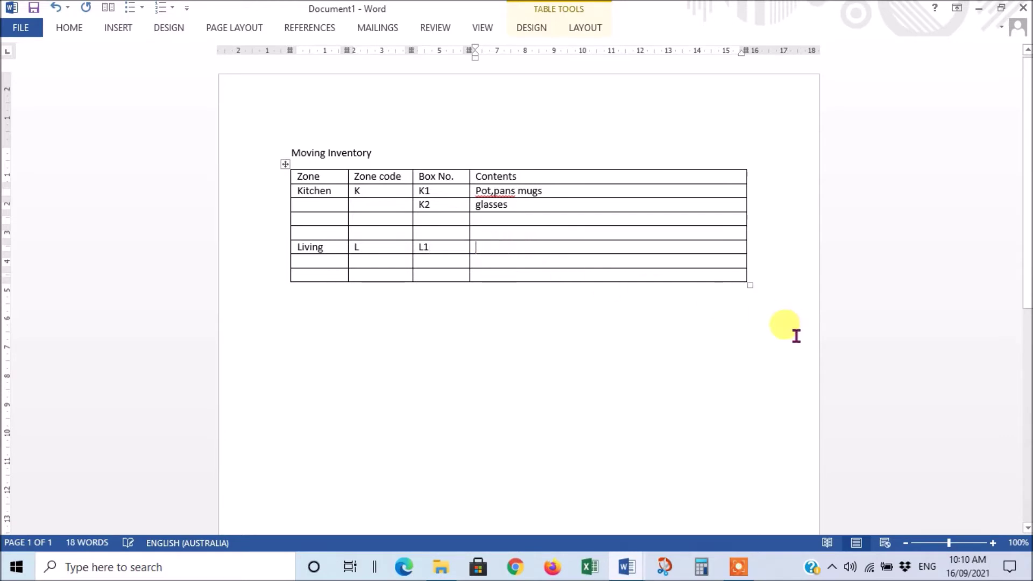
pyautogui.write('Vases')
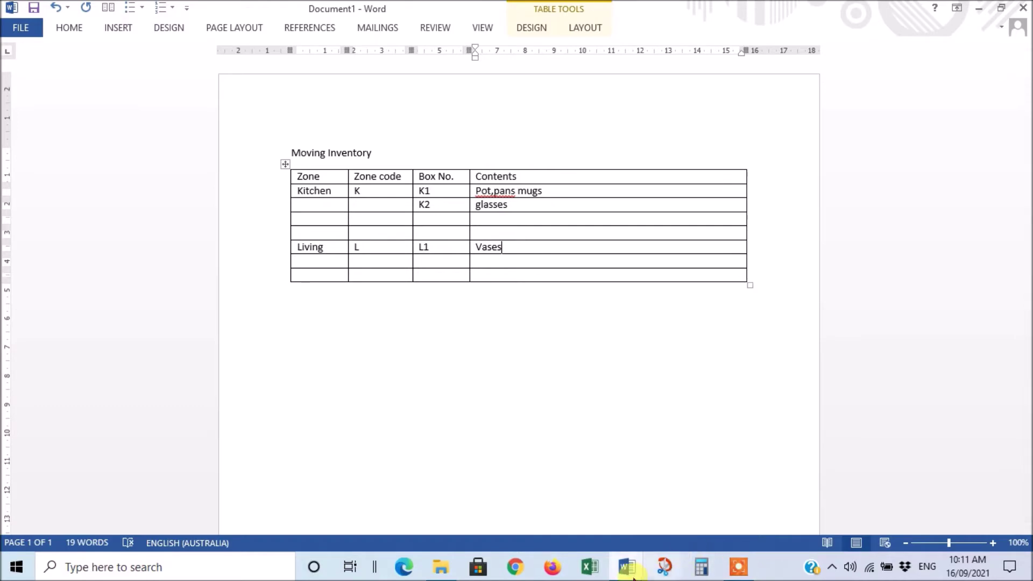
# Step: Switch to 'Moving packing inventory - Household' and scroll through its Personal, Kitchen, Study/Office and Living Areas tables
pyautogui.moveTo(621, 570)
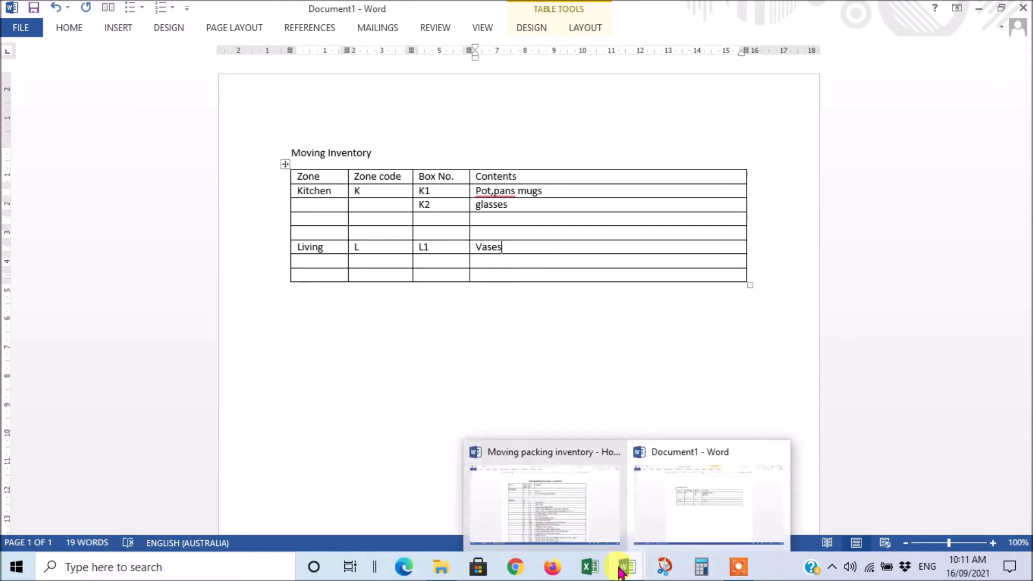
pyautogui.click(546, 519)
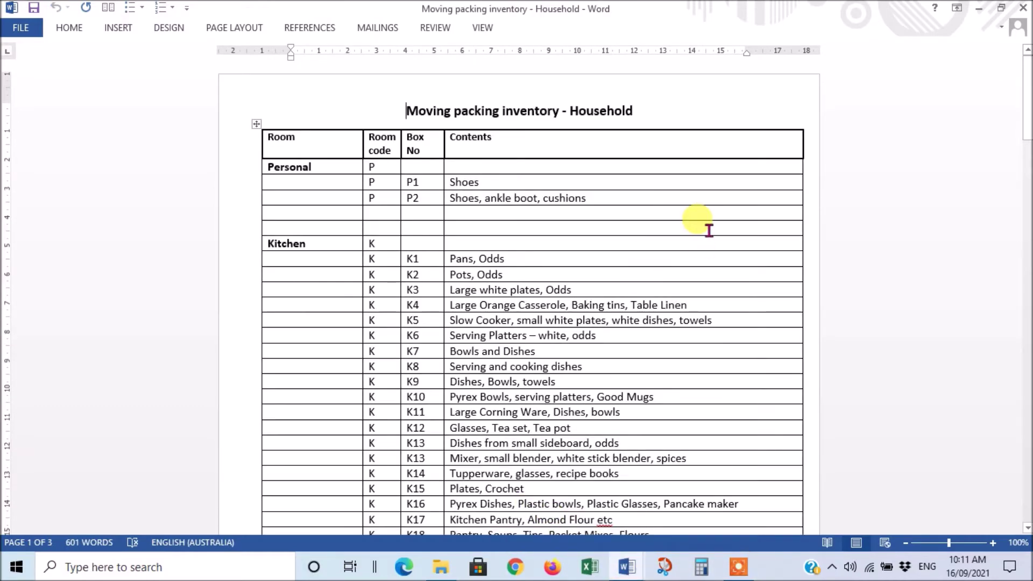
pyautogui.scroll(-3, 710, 224)
pyautogui.scroll(-1, 710, 215)
pyautogui.scroll(-1, 710, 210)
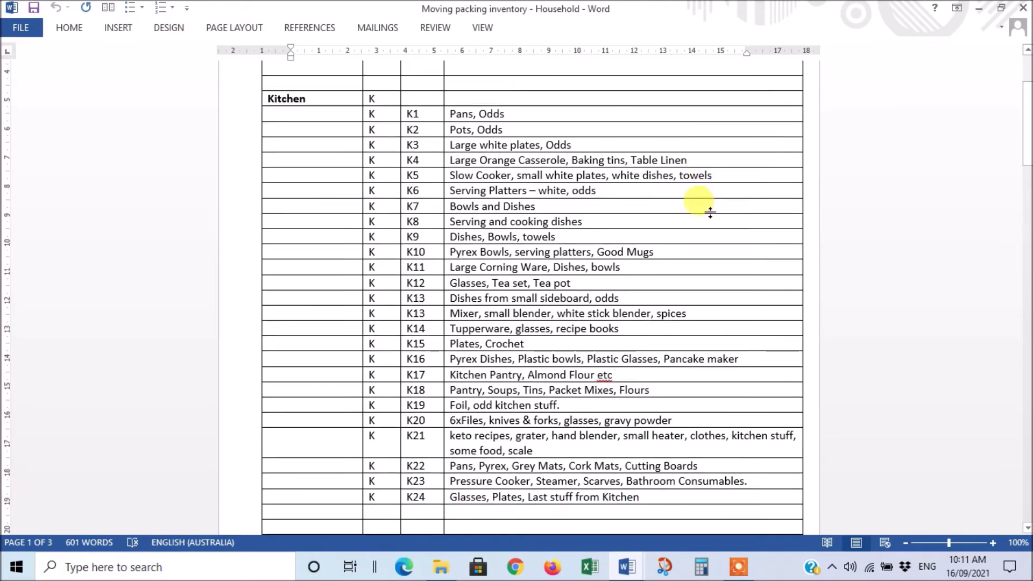
pyautogui.scroll(4, 688, 376)
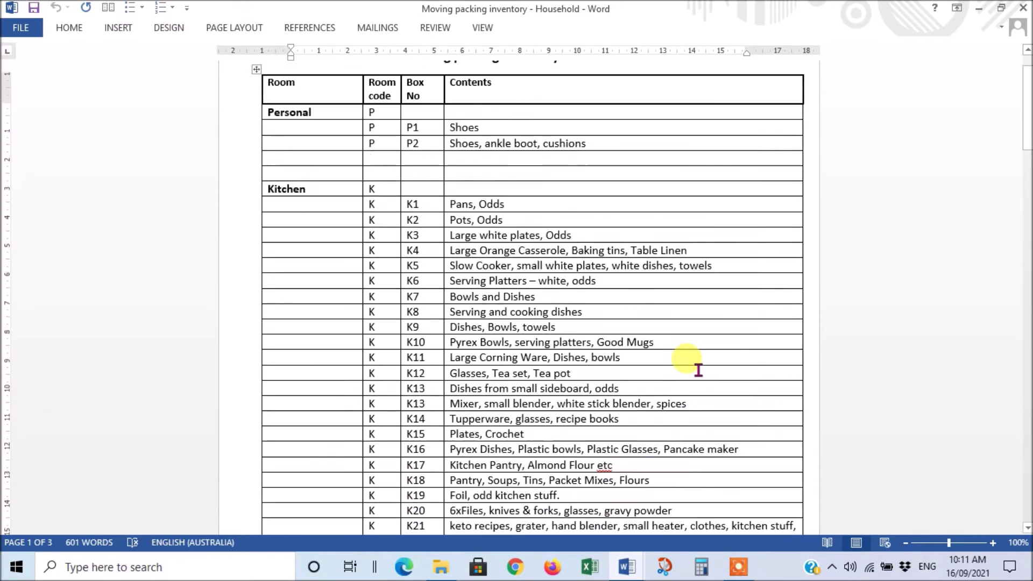
pyautogui.scroll(-2, 697, 370)
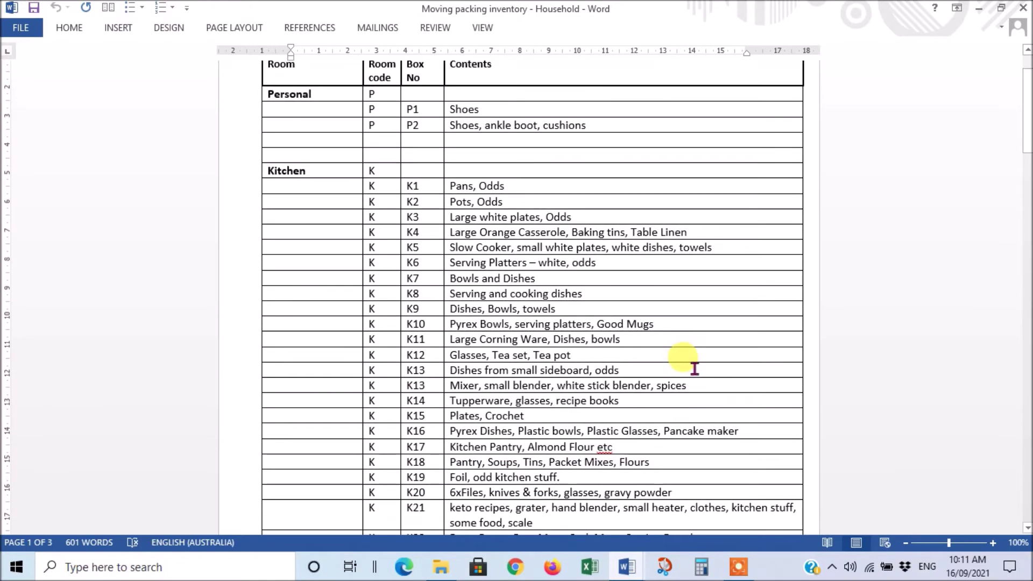
pyautogui.scroll(1, 693, 368)
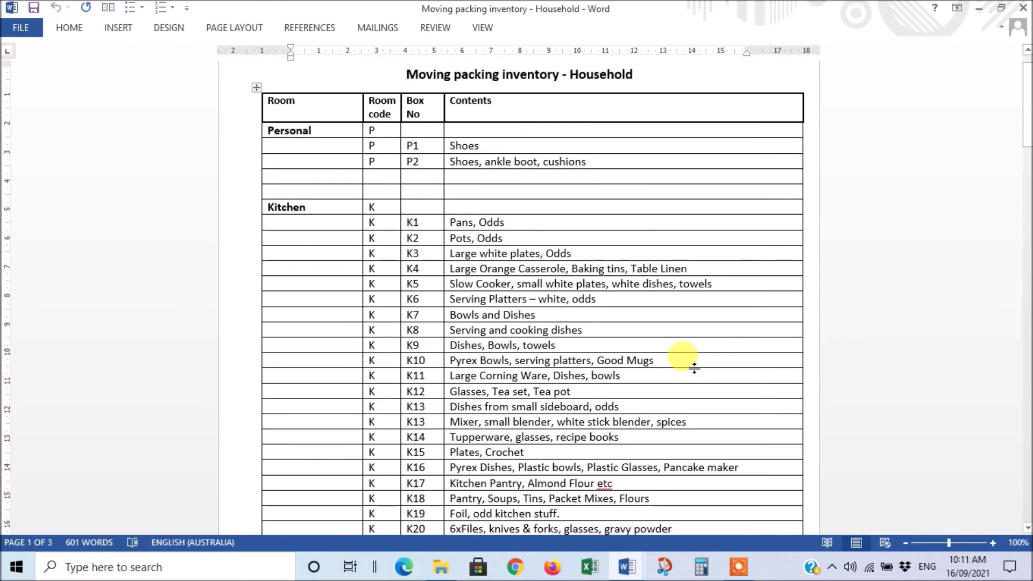
pyautogui.scroll(-3, 695, 370)
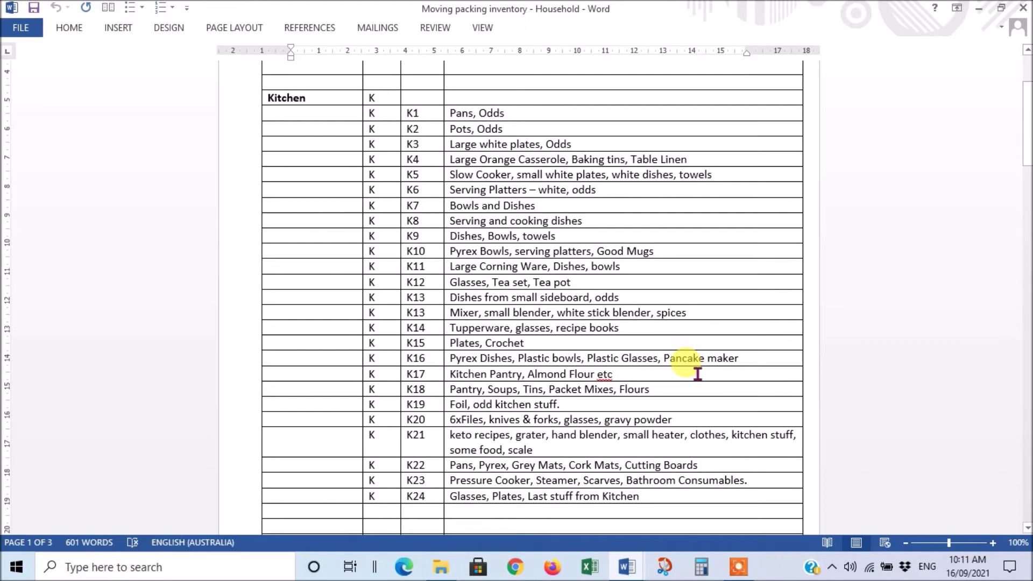
pyautogui.scroll(4, 698, 373)
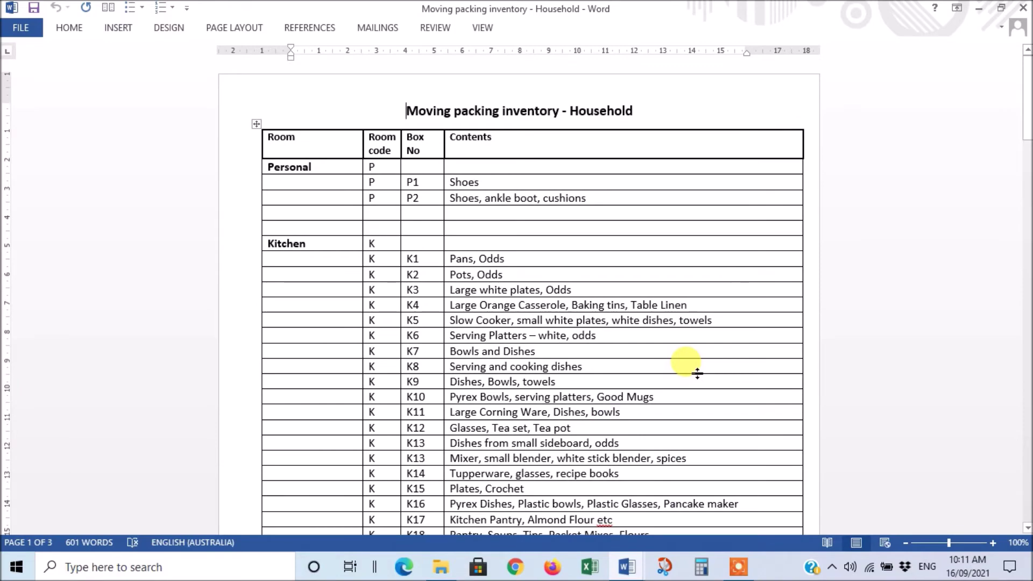
pyautogui.scroll(-7, 663, 235)
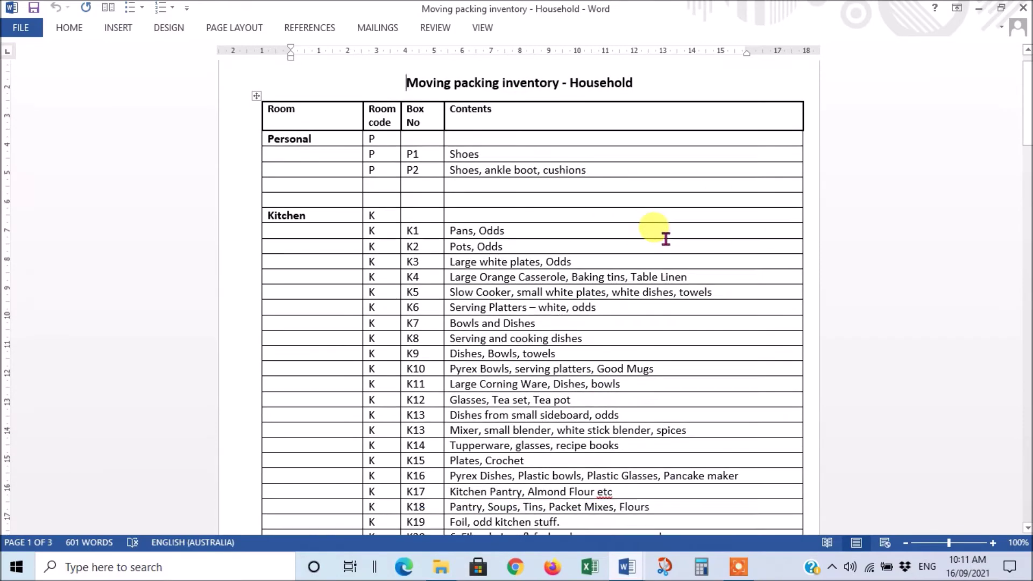
pyautogui.scroll(-7, 663, 225)
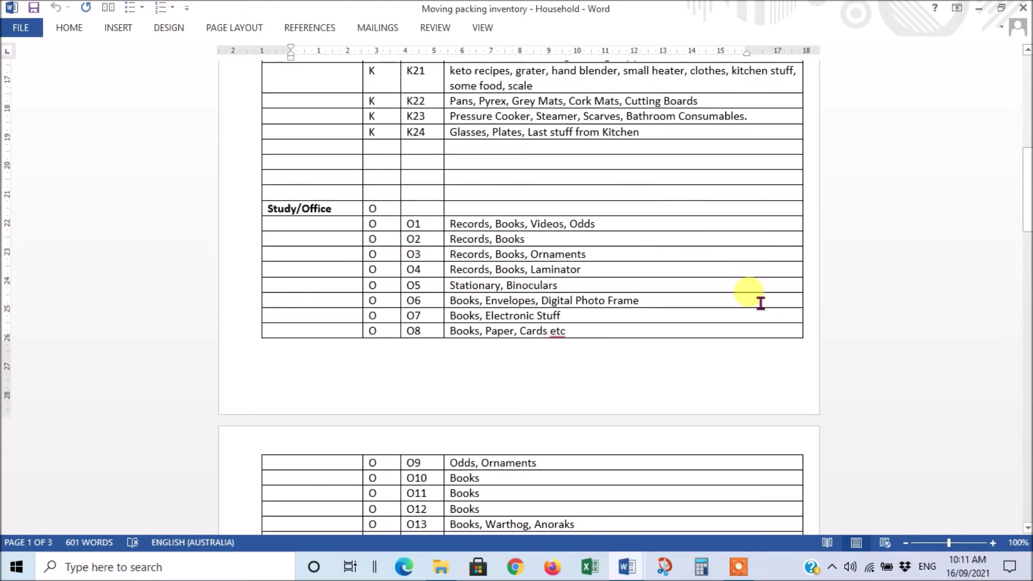
pyautogui.scroll(-5, 759, 300)
pyautogui.scroll(-7, 718, 273)
pyautogui.scroll(-10, 719, 279)
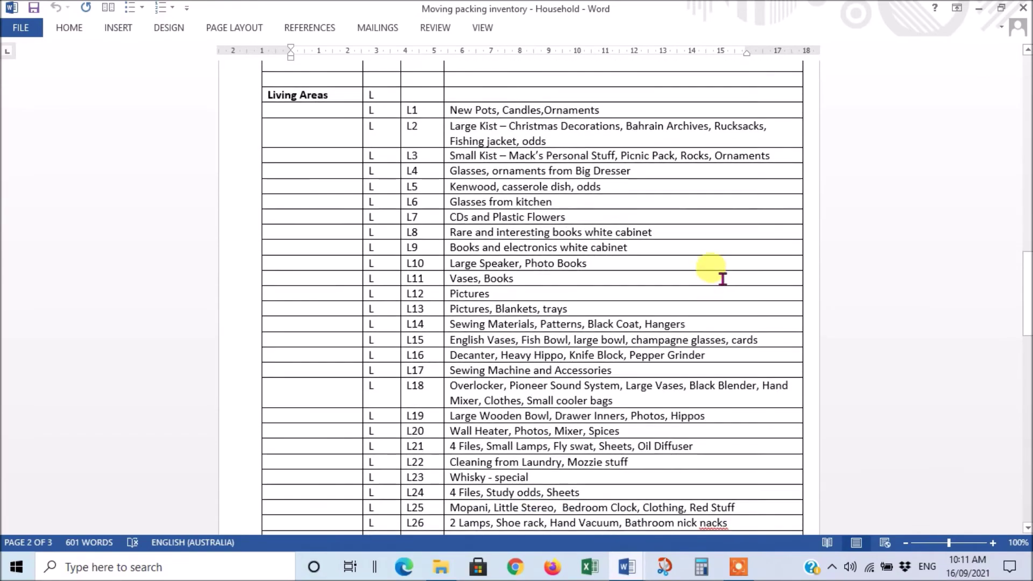
pyautogui.scroll(20, 720, 287)
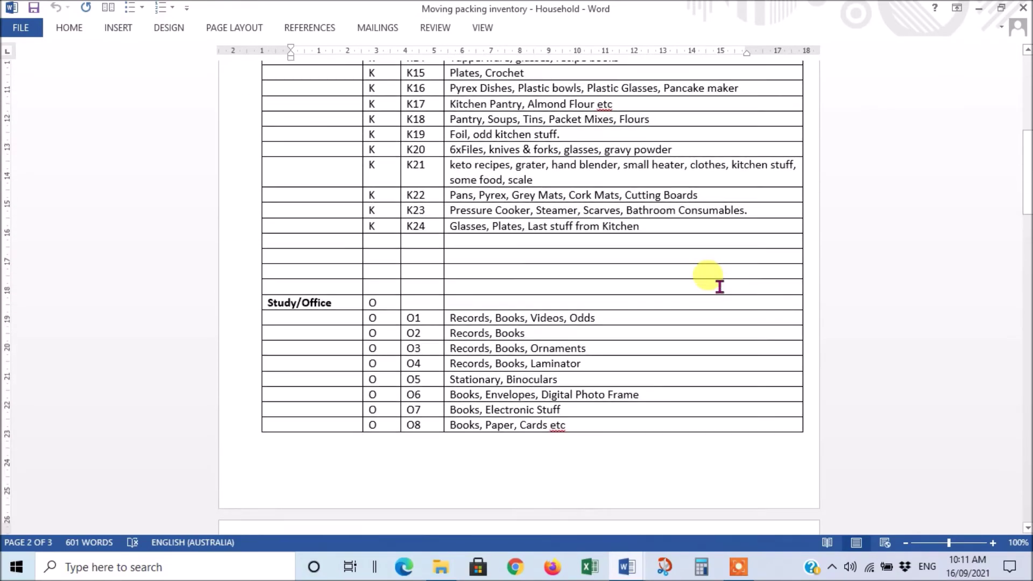
pyautogui.scroll(2, 720, 286)
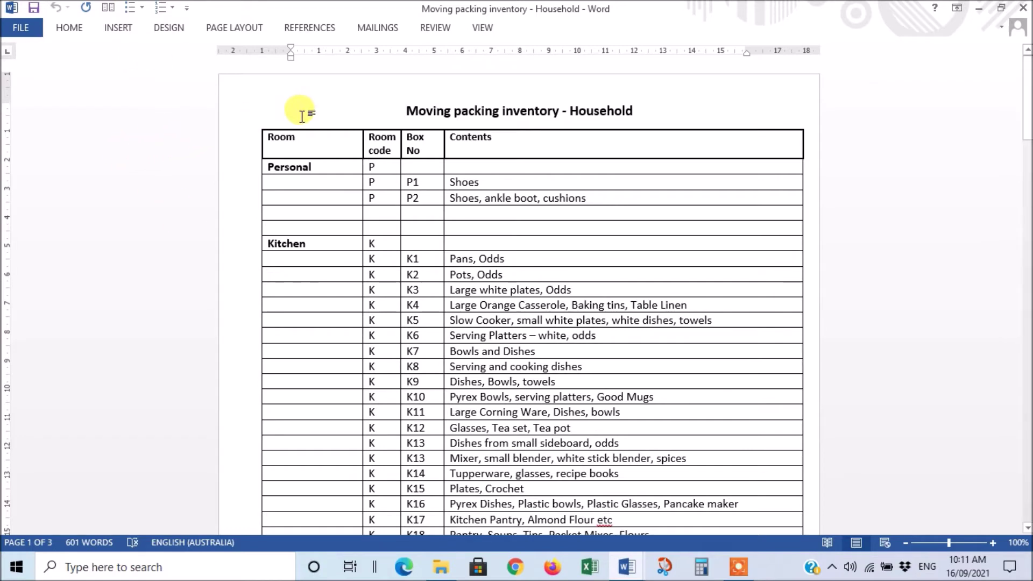
# Step: Turn on the Navigation Pane from the View tab's Show group
pyautogui.click(481, 30)
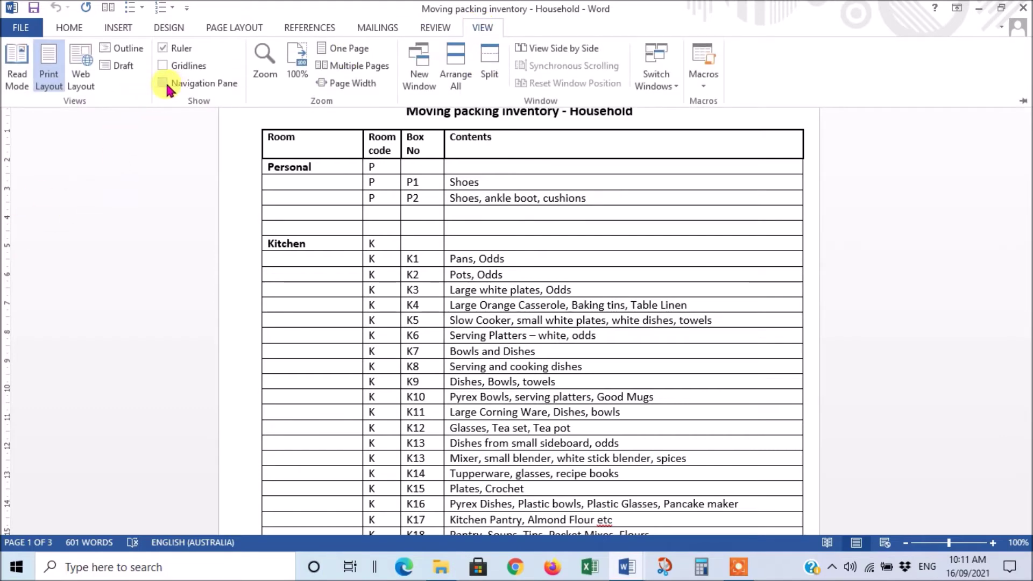
pyautogui.click(163, 84)
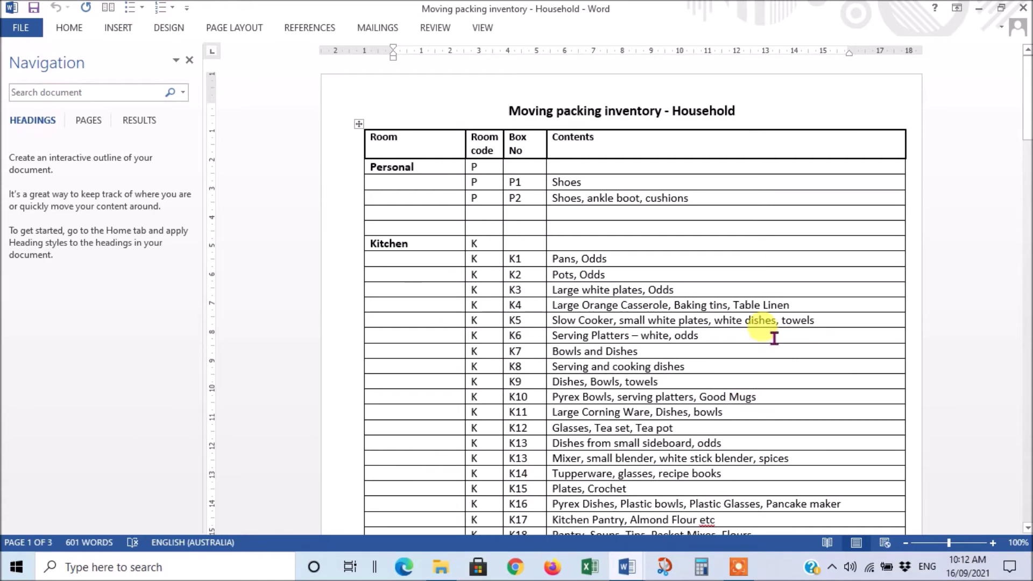
pyautogui.scroll(-8, 773, 339)
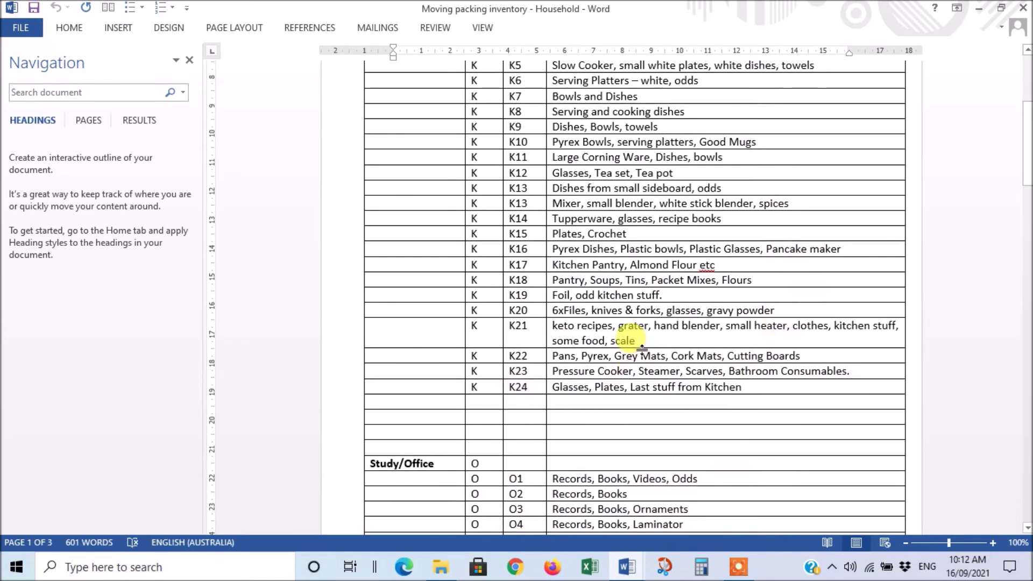
pyautogui.scroll(7, 650, 365)
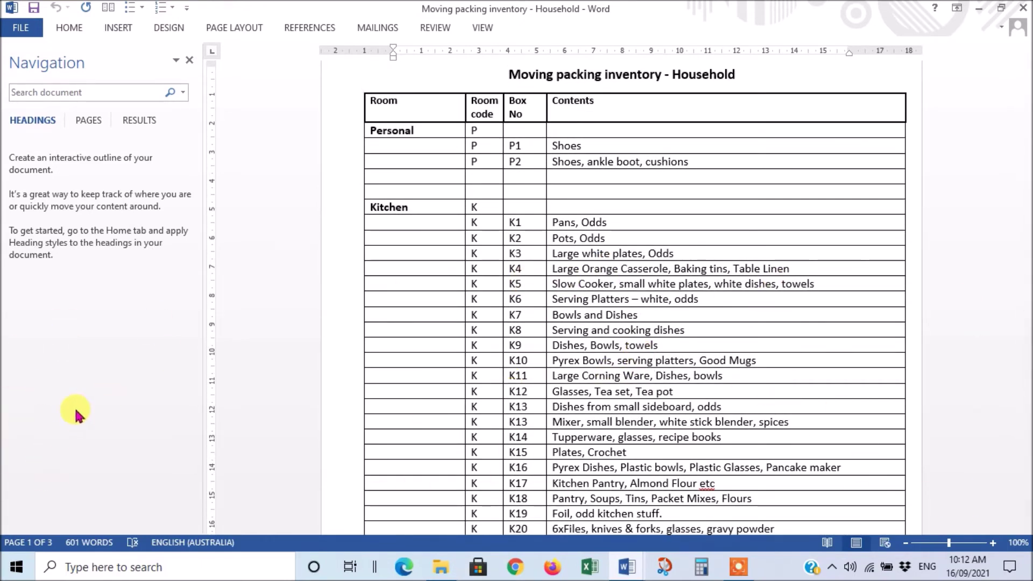
# Step: Search the household inventory for 'soup' in the Navigation pane's Results view
pyautogui.click(140, 124)
pyautogui.click(20, 89)
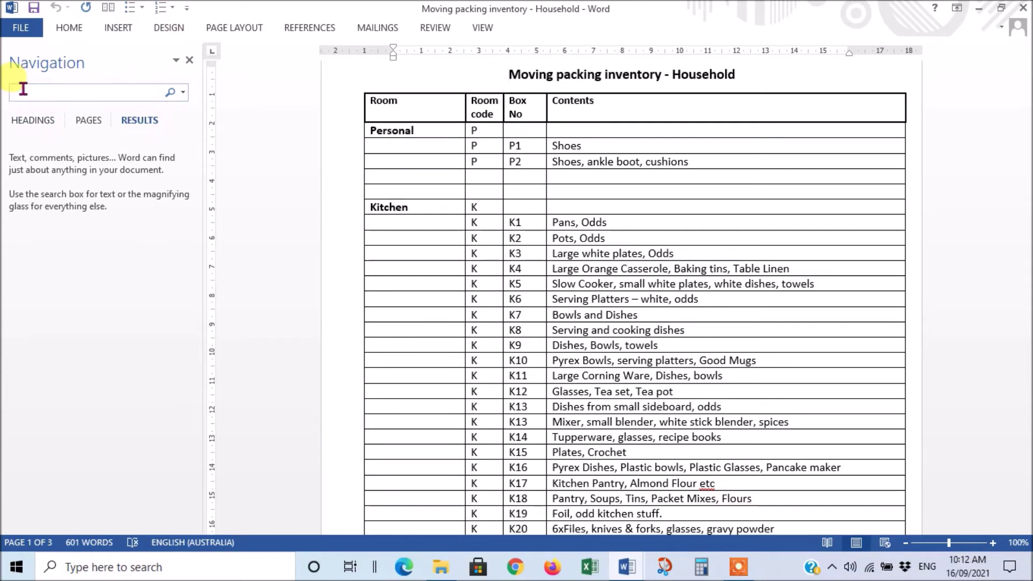
pyautogui.write('soup')
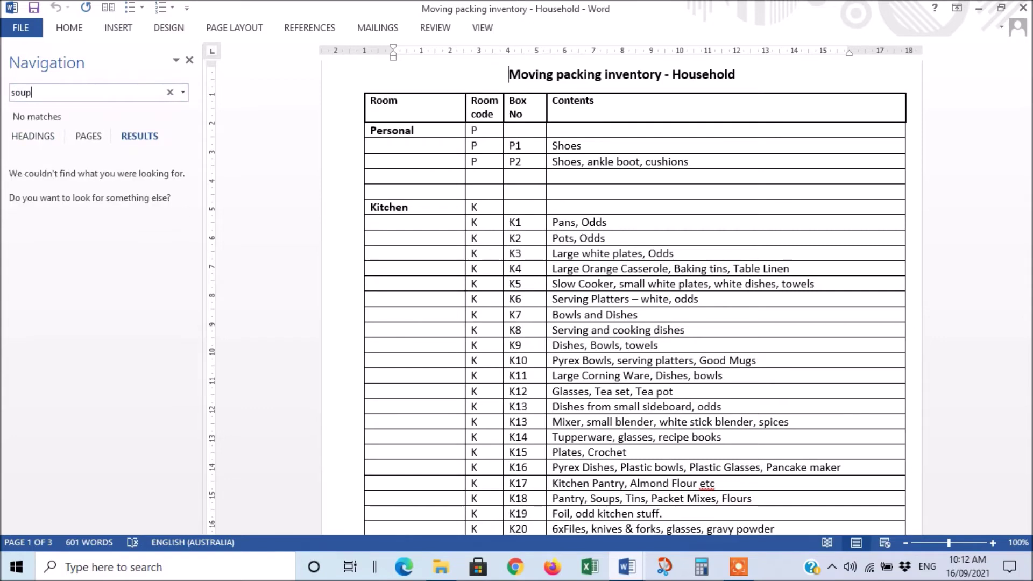